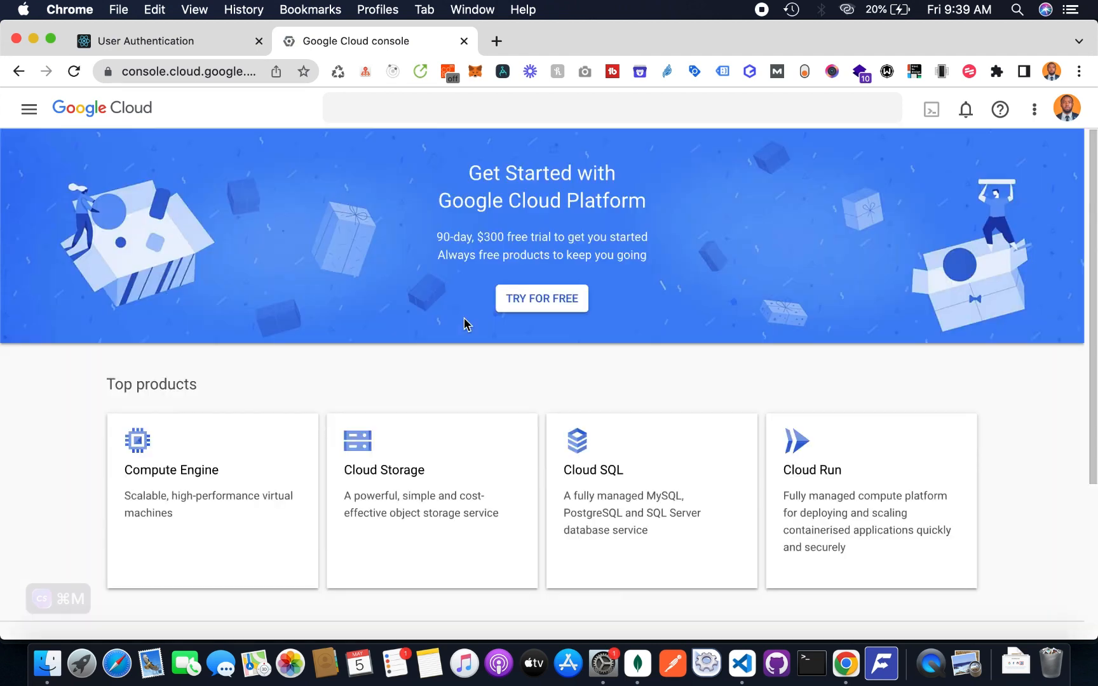
# Open the project picker from the console's top bar
pyautogui.click(310, 112)
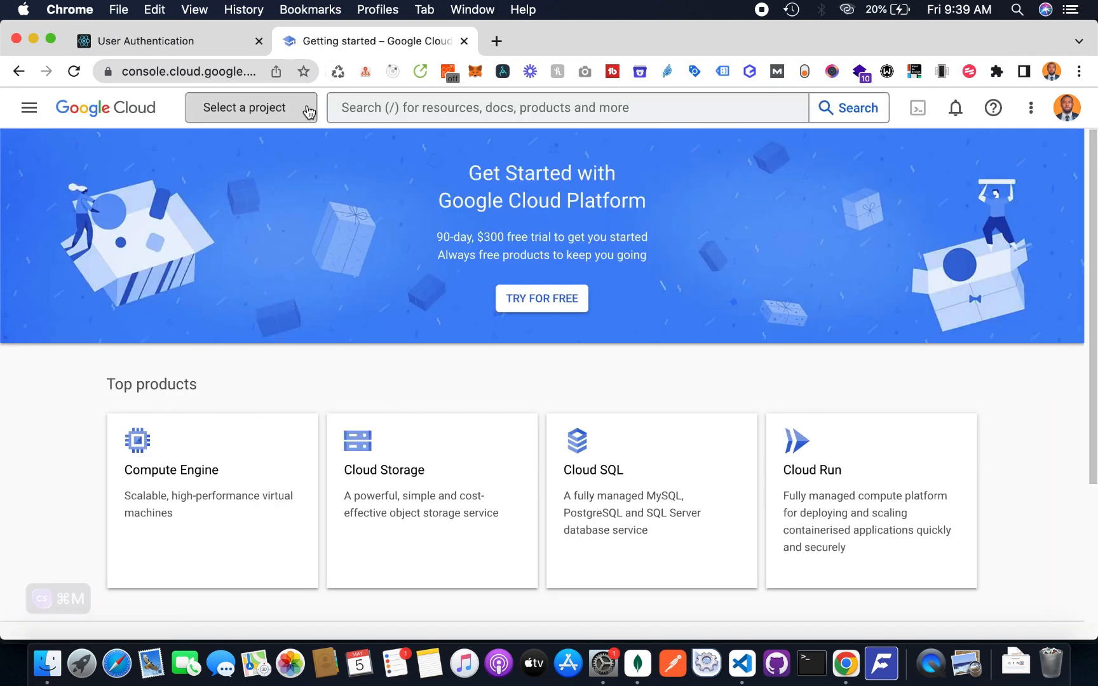
# Create a new project named 'React Auth' and switch to its dashboard
pyautogui.click(806, 135)
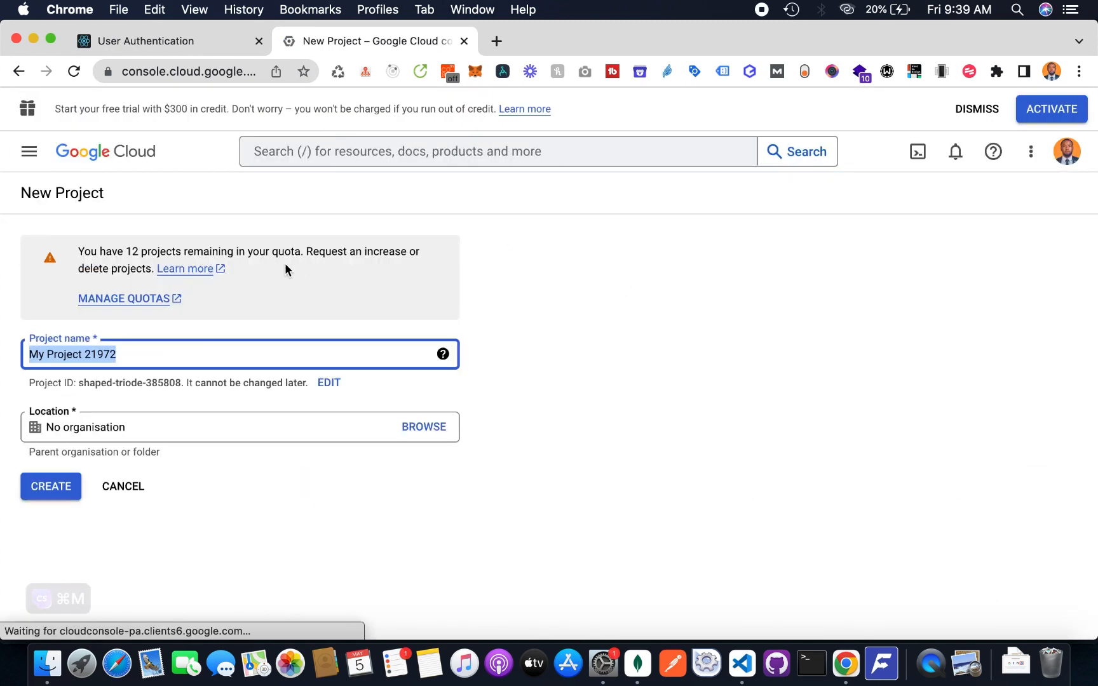
pyautogui.click(153, 347)
pyautogui.press('super+a')
pyautogui.write('R')
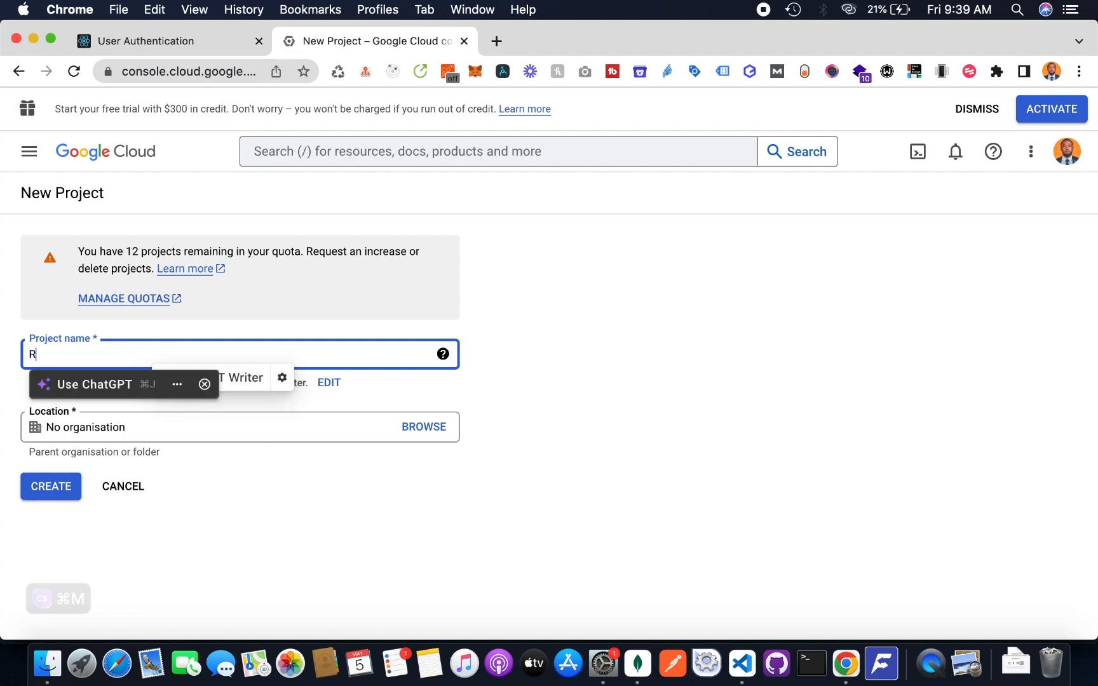
pyautogui.write('Eact Auth')
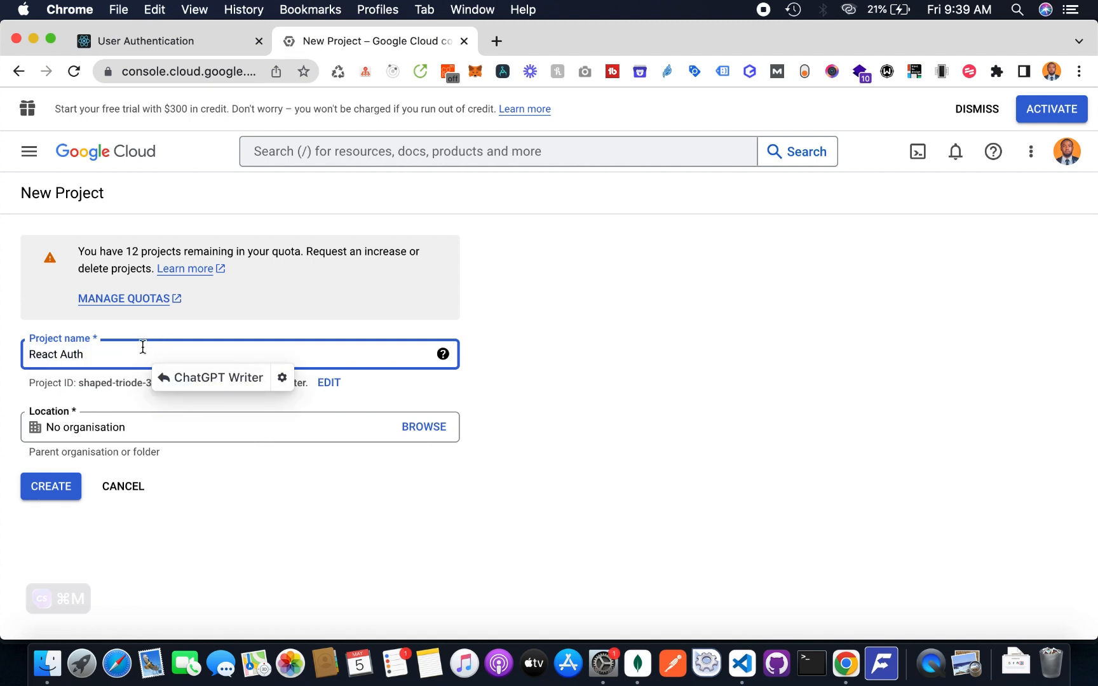
pyautogui.click(66, 490)
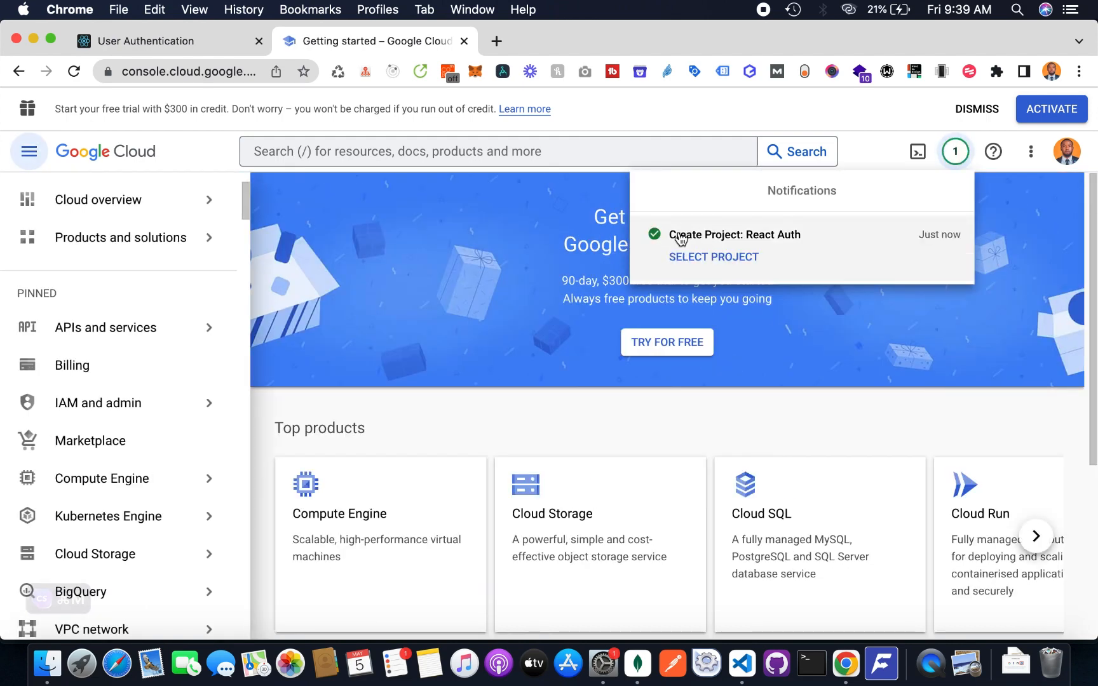
pyautogui.click(711, 257)
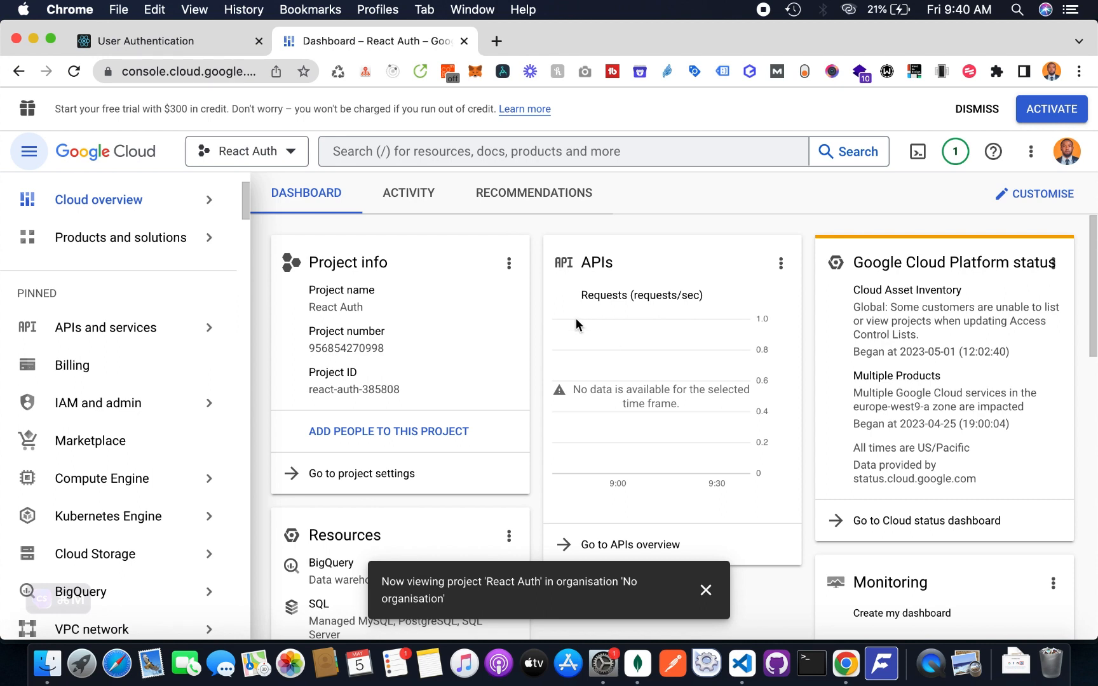
# Under APIs and services, create an OAuth consent screen with the External user type
pyautogui.click(147, 335)
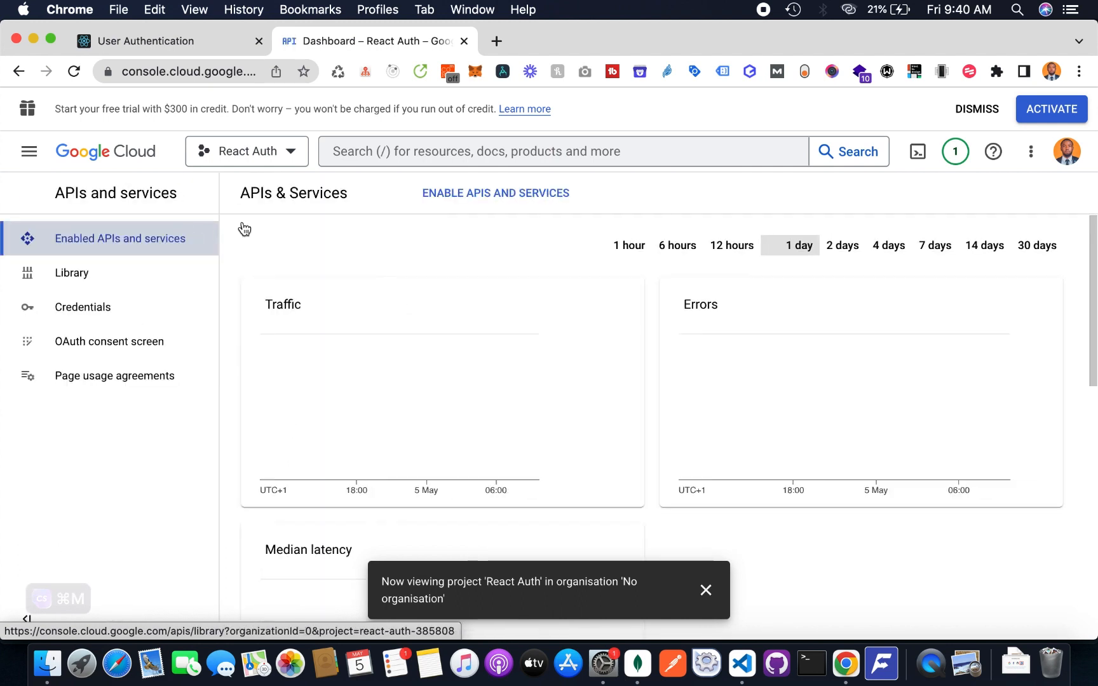
pyautogui.click(134, 340)
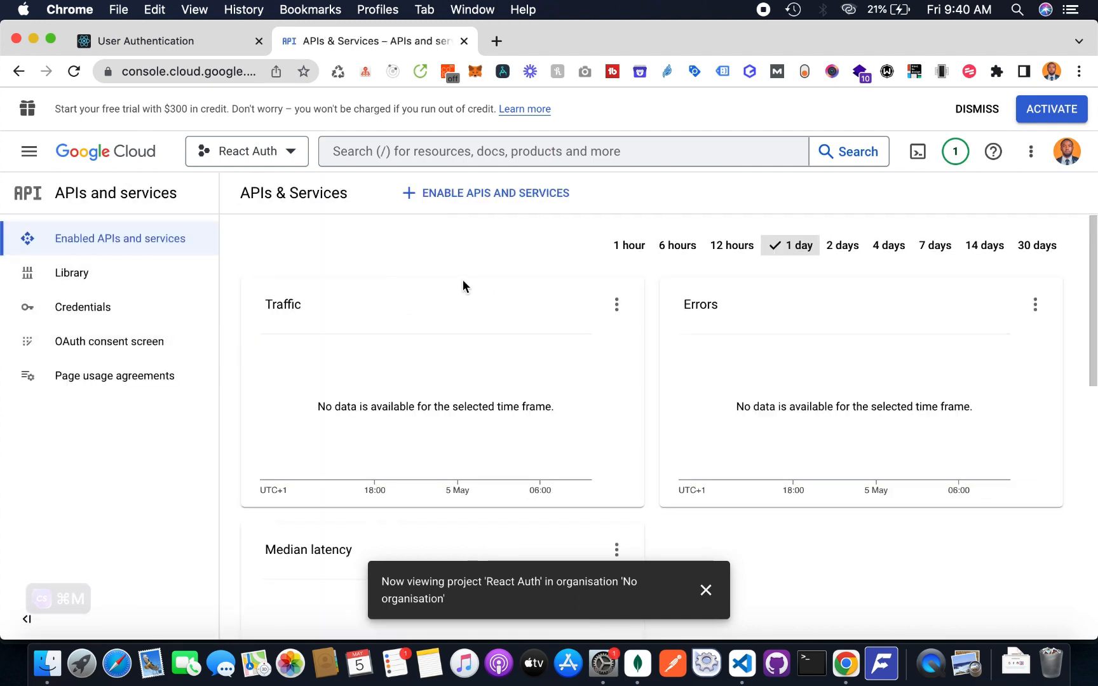
pyautogui.click(143, 343)
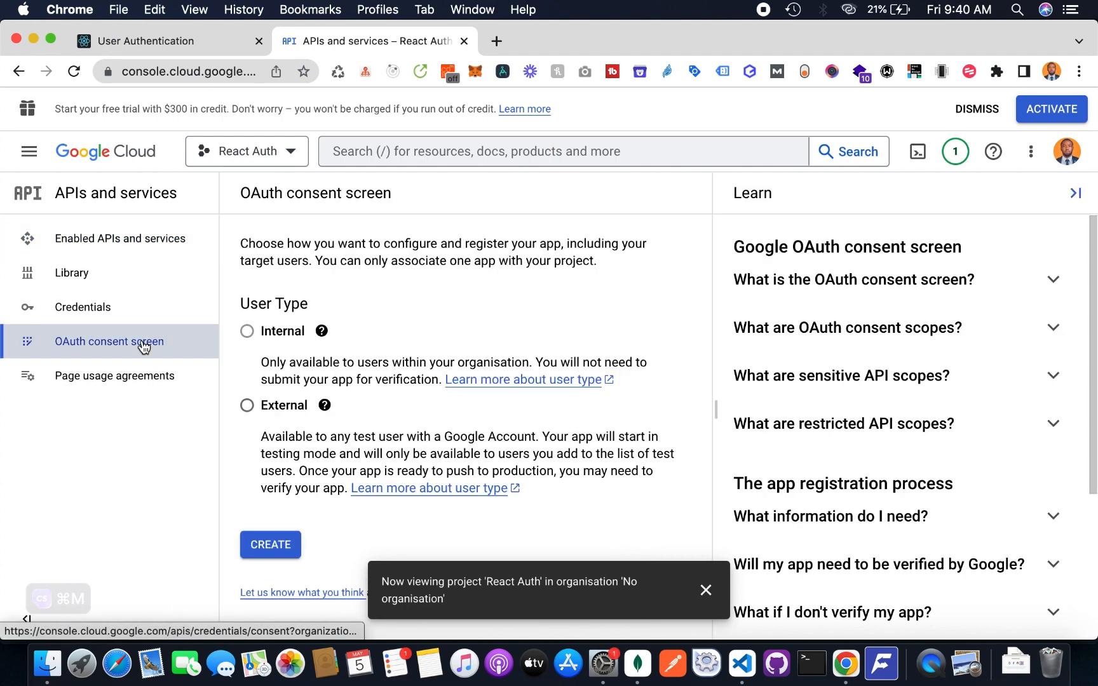
pyautogui.click(246, 406)
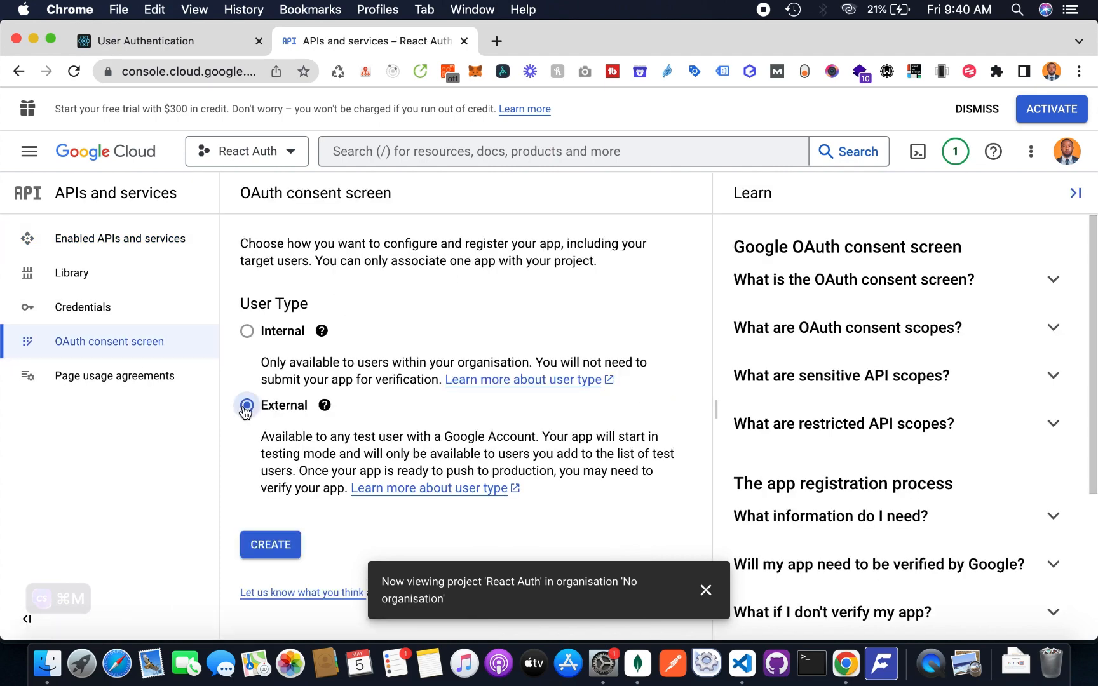
pyautogui.click(274, 544)
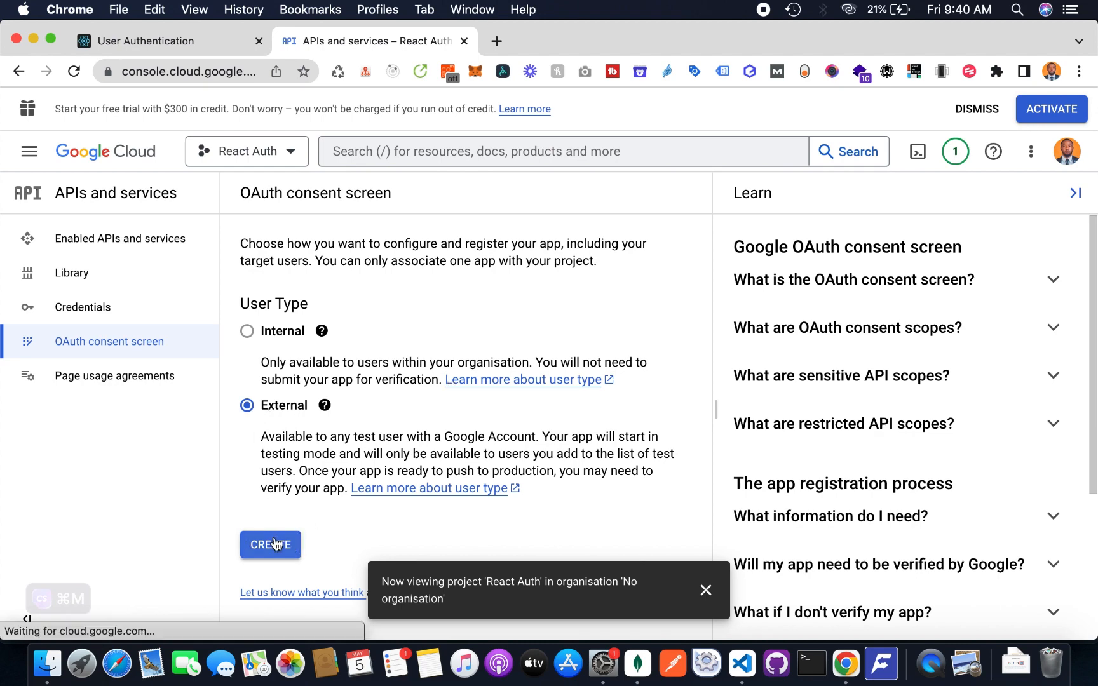
# Enter app name 'React Auth App' and choose the account e-mail as user support e-mail
pyautogui.click(696, 596)
pyautogui.scroll(-3, 632, 368)
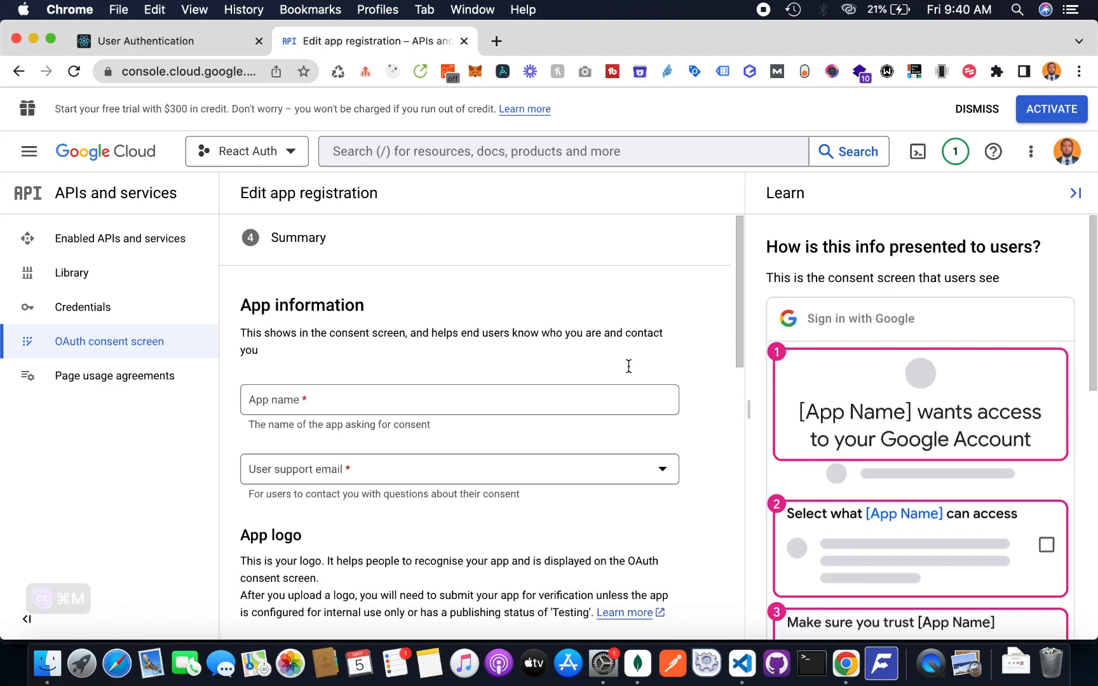
pyautogui.scroll(3, 492, 403)
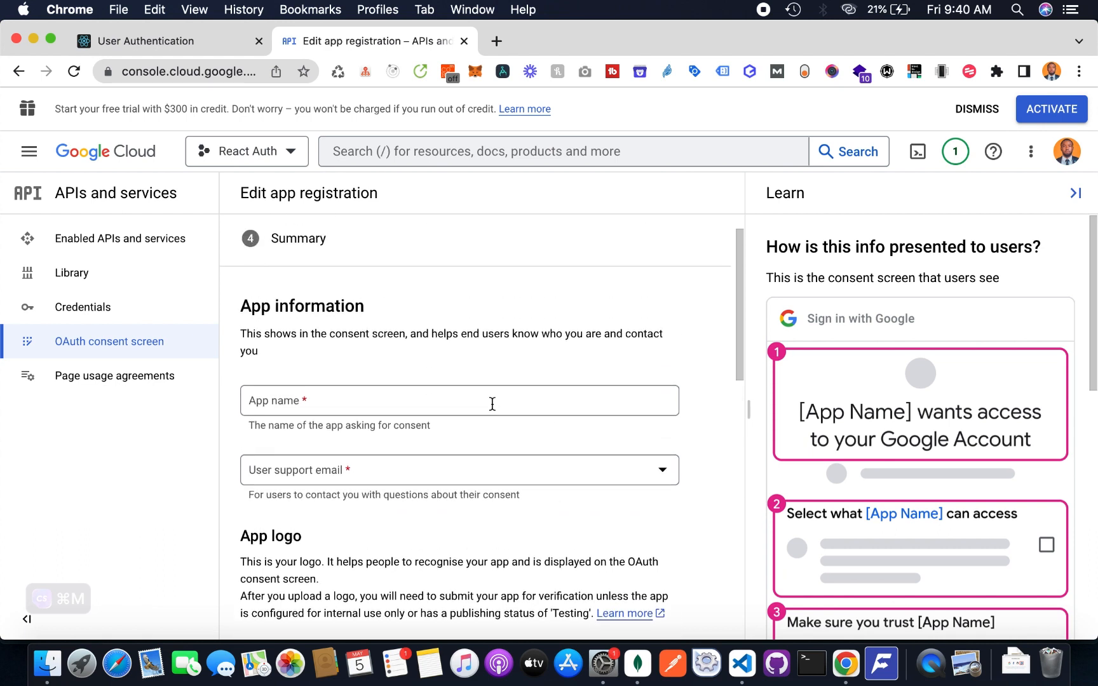
pyautogui.click(415, 397)
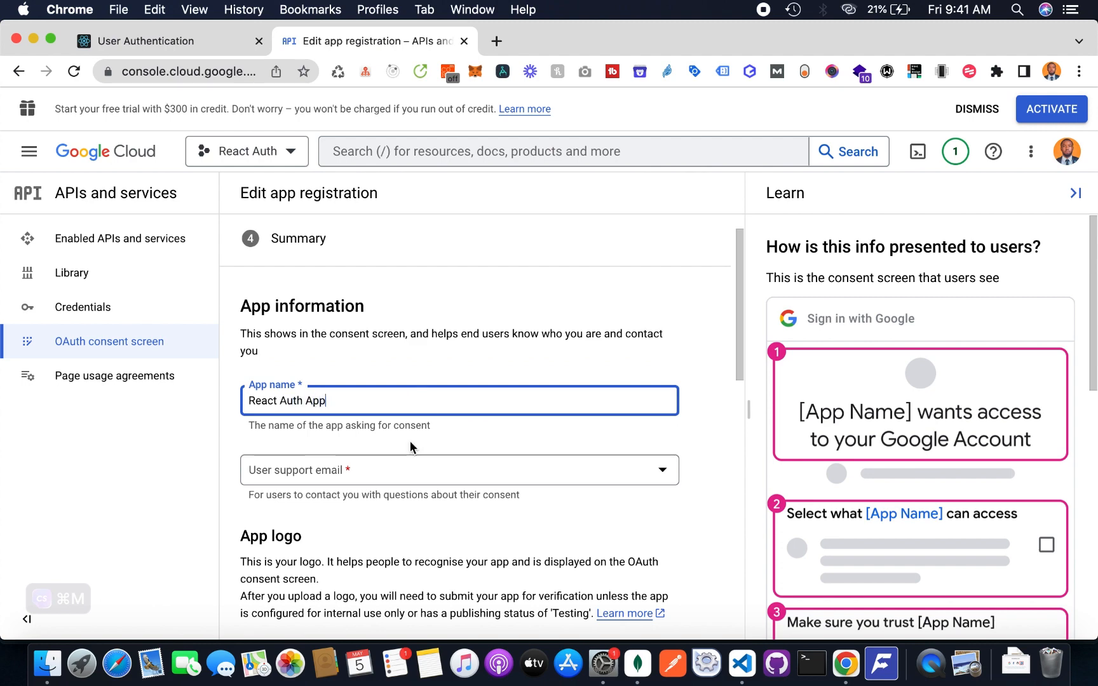
pyautogui.click(408, 471)
pyautogui.click(358, 481)
# Fill in the developer contact e-mail and save the app information
pyautogui.scroll(-3, 358, 480)
pyautogui.scroll(-6, 358, 480)
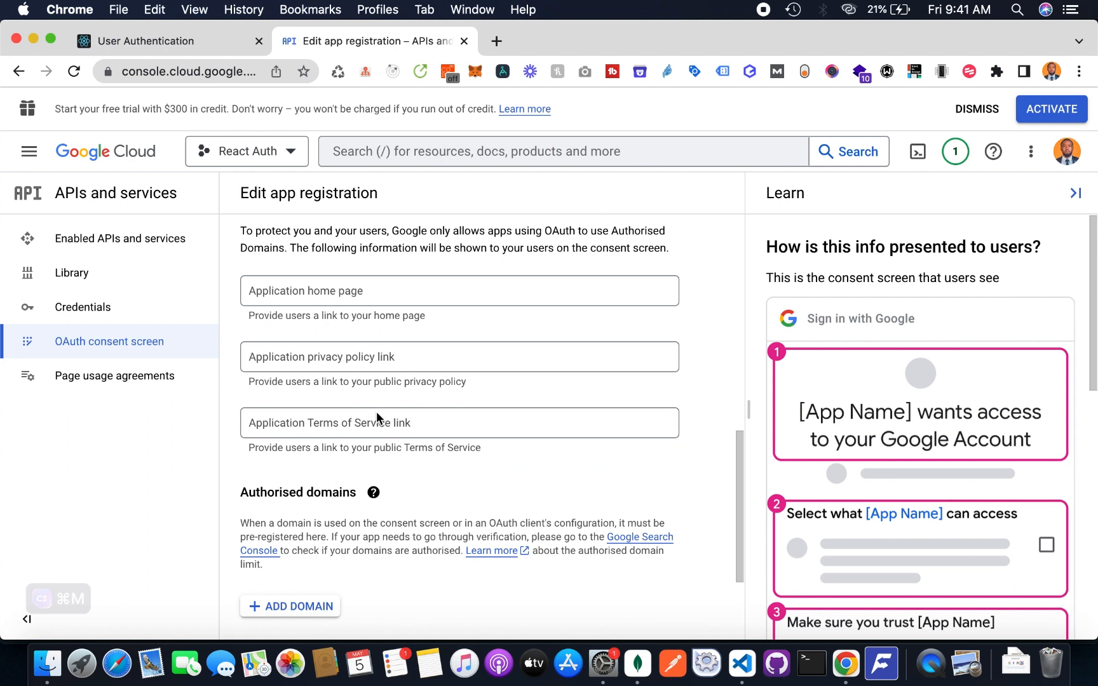
pyautogui.scroll(-2, 414, 469)
pyautogui.scroll(-1, 416, 475)
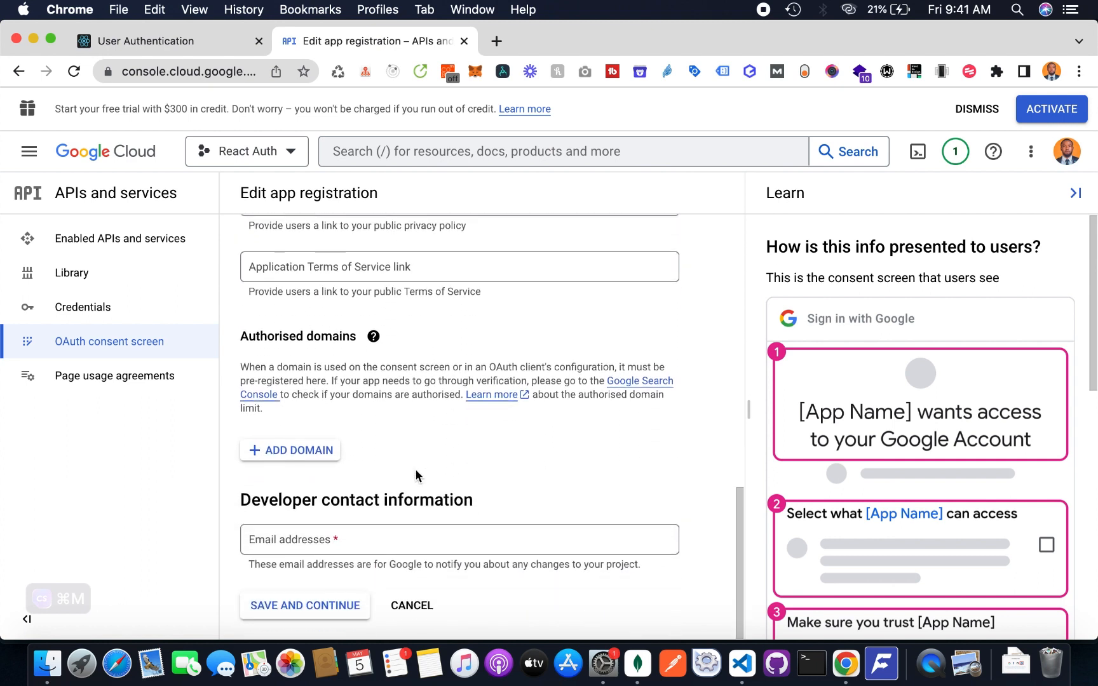
pyautogui.click(337, 535)
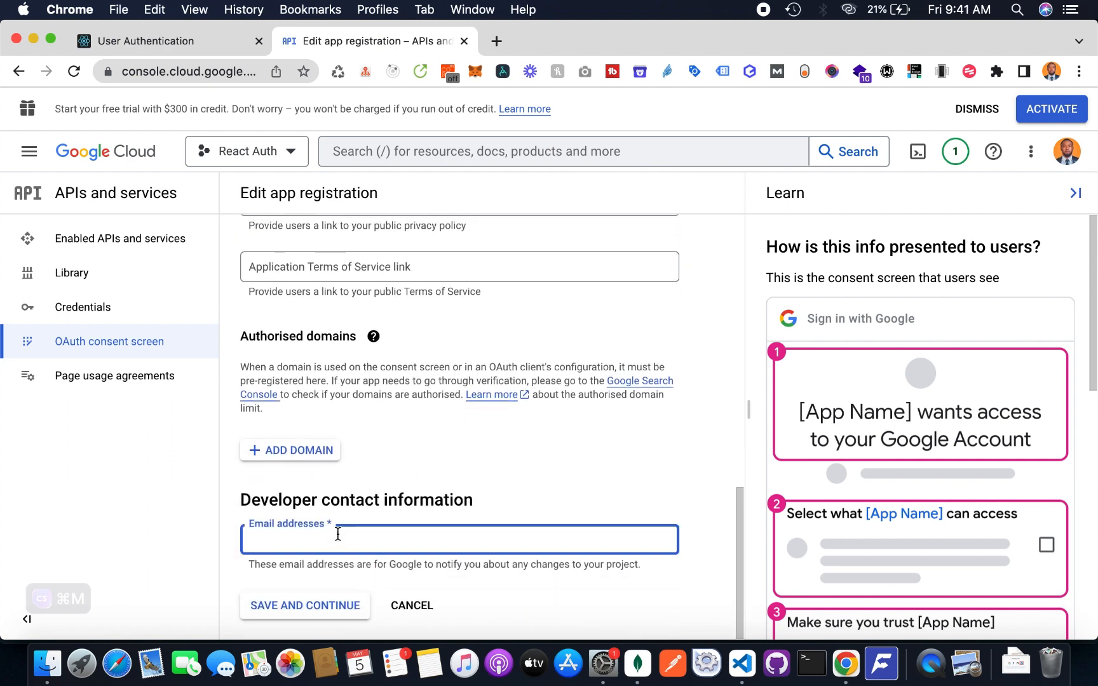
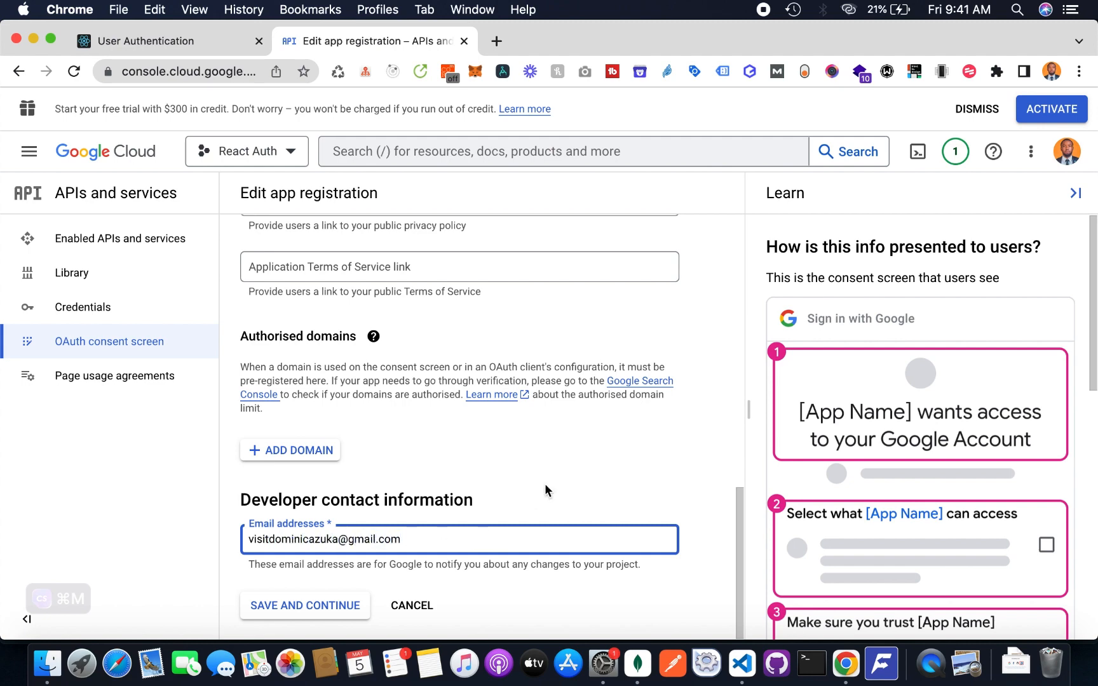
pyautogui.click(343, 603)
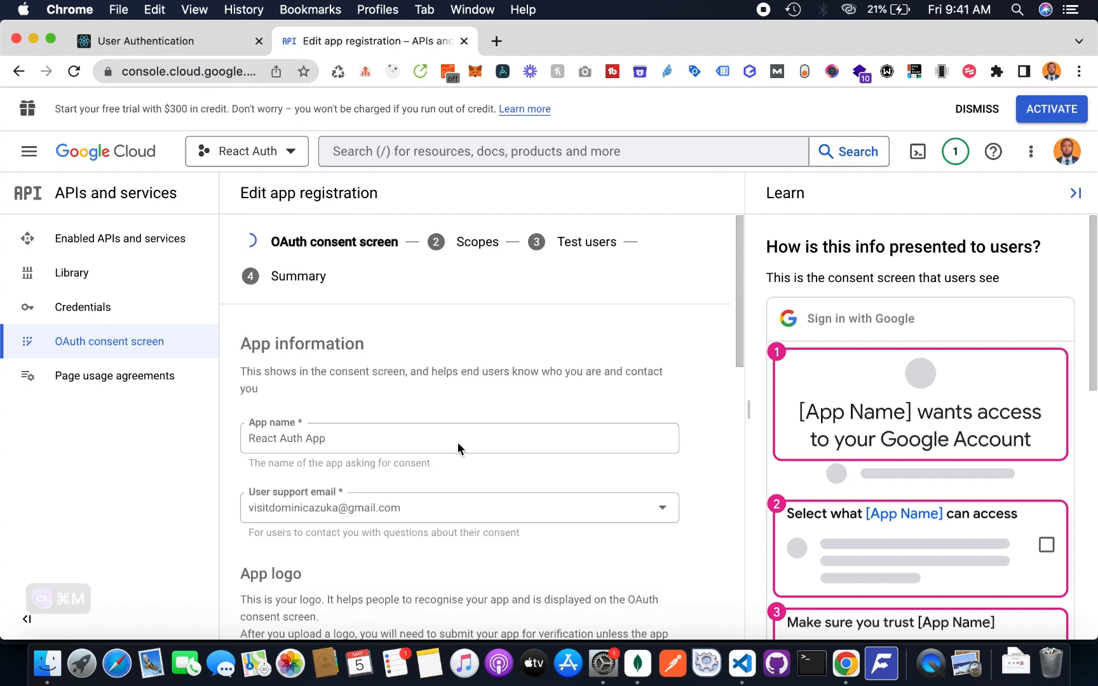
pyautogui.scroll(2, 458, 448)
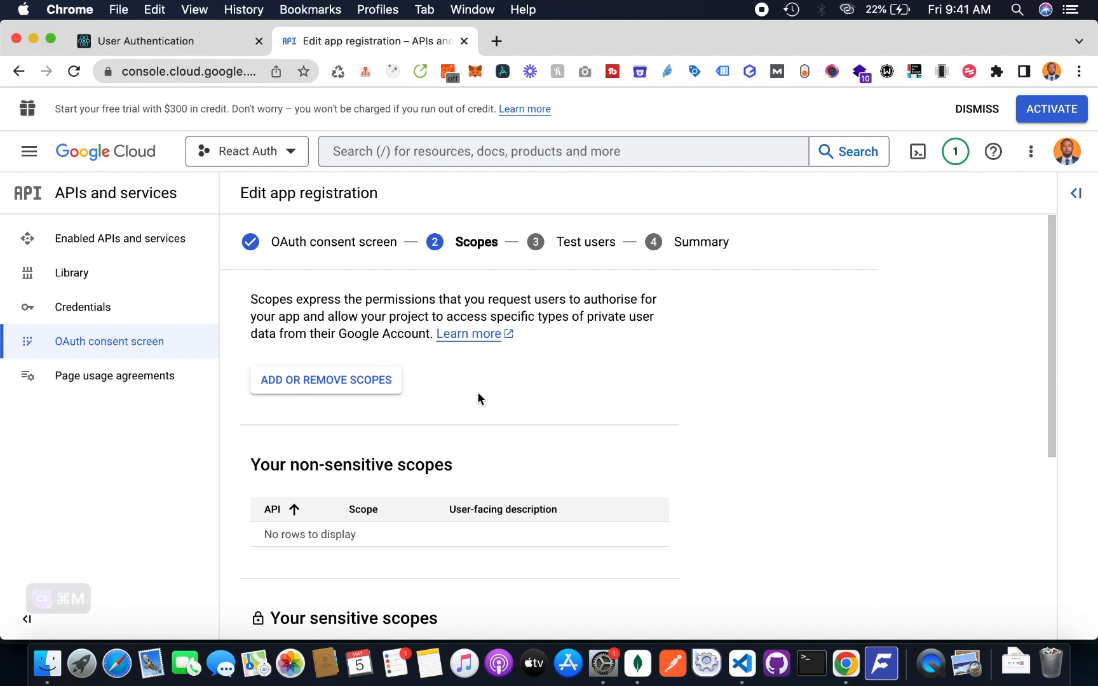
# Add the userinfo.email and userinfo.profile scopes, then save and continue to Test users
pyautogui.scroll(-4, 484, 426)
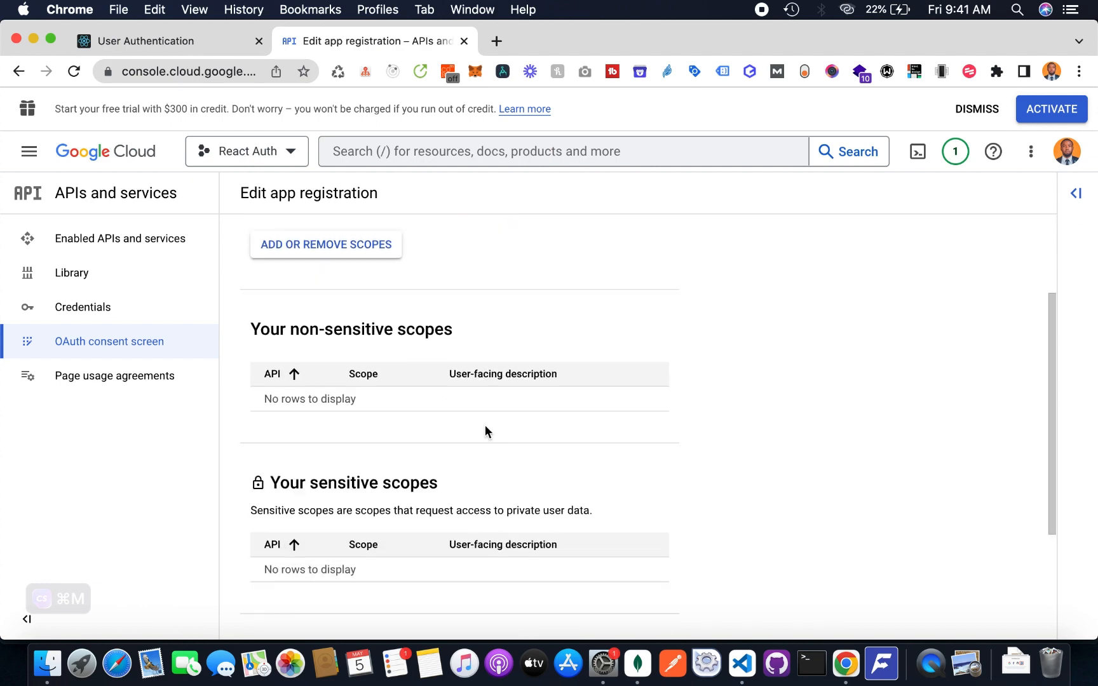
pyautogui.scroll(3, 485, 426)
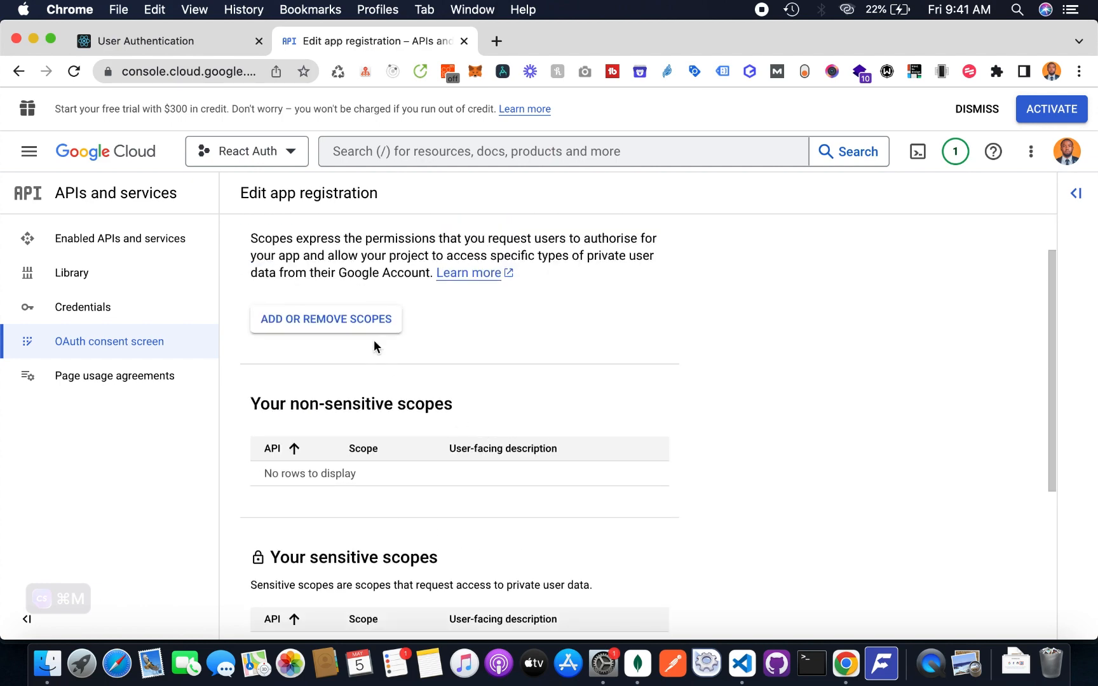
pyautogui.click(368, 319)
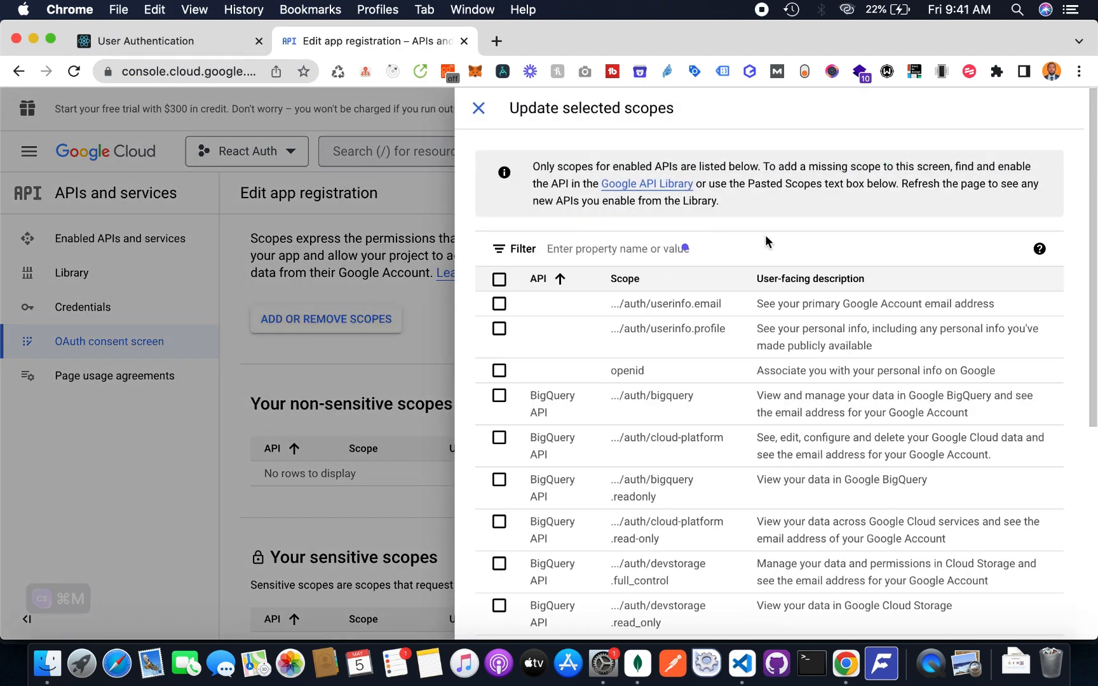
pyautogui.click(499, 303)
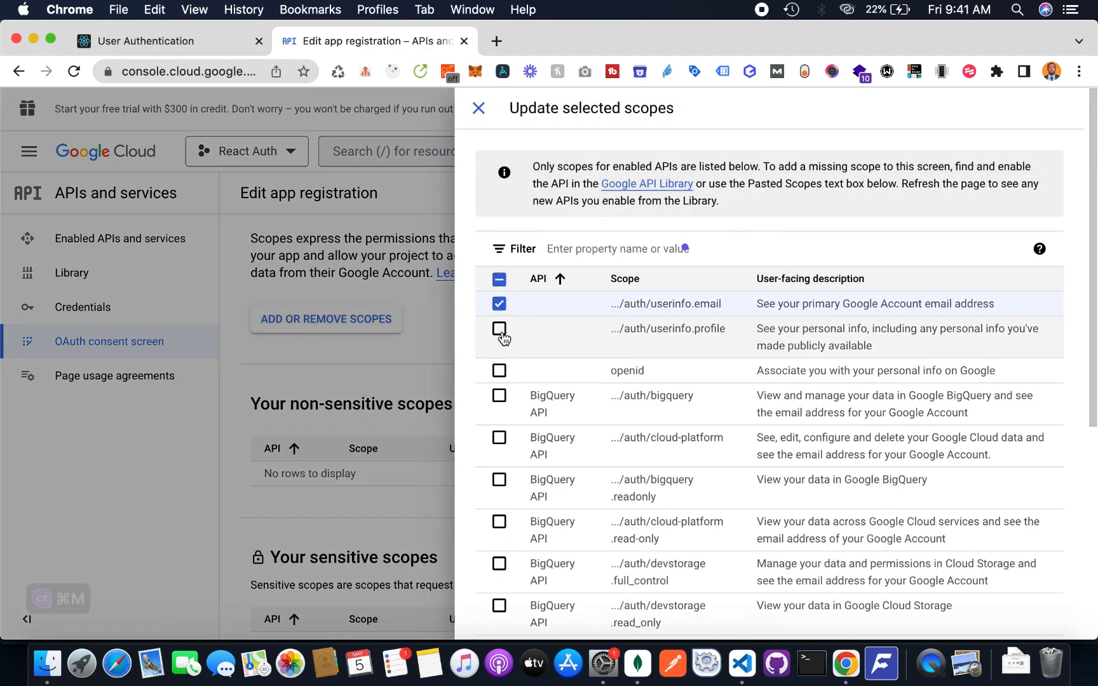
pyautogui.click(500, 330)
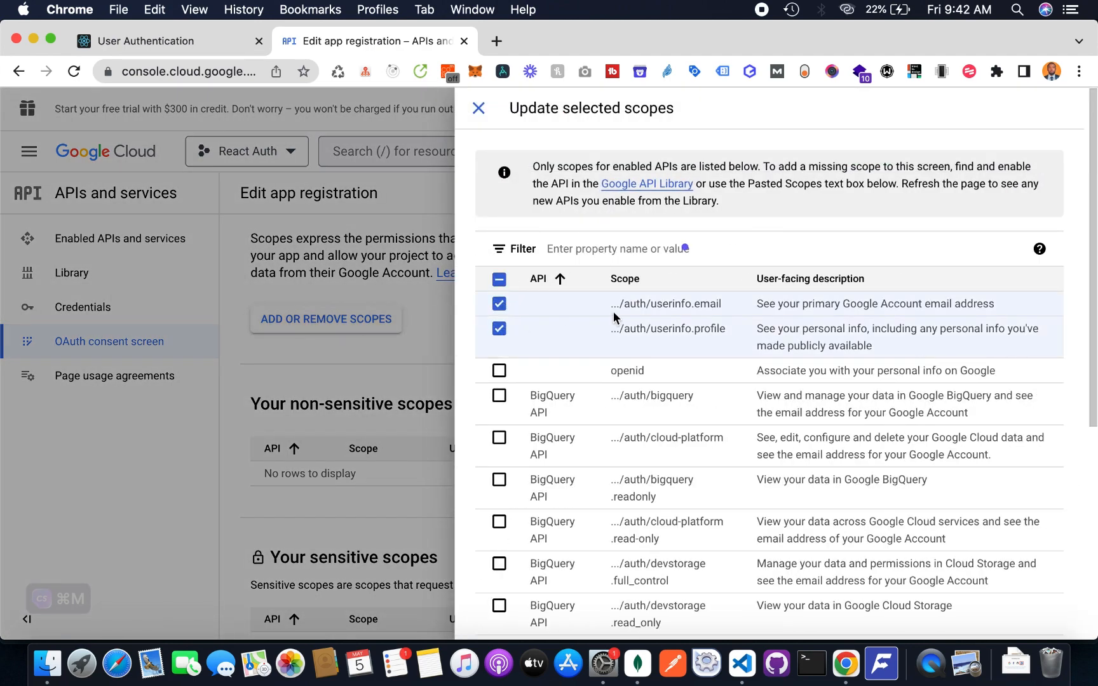
pyautogui.scroll(-5, 613, 316)
pyautogui.scroll(-3, 614, 315)
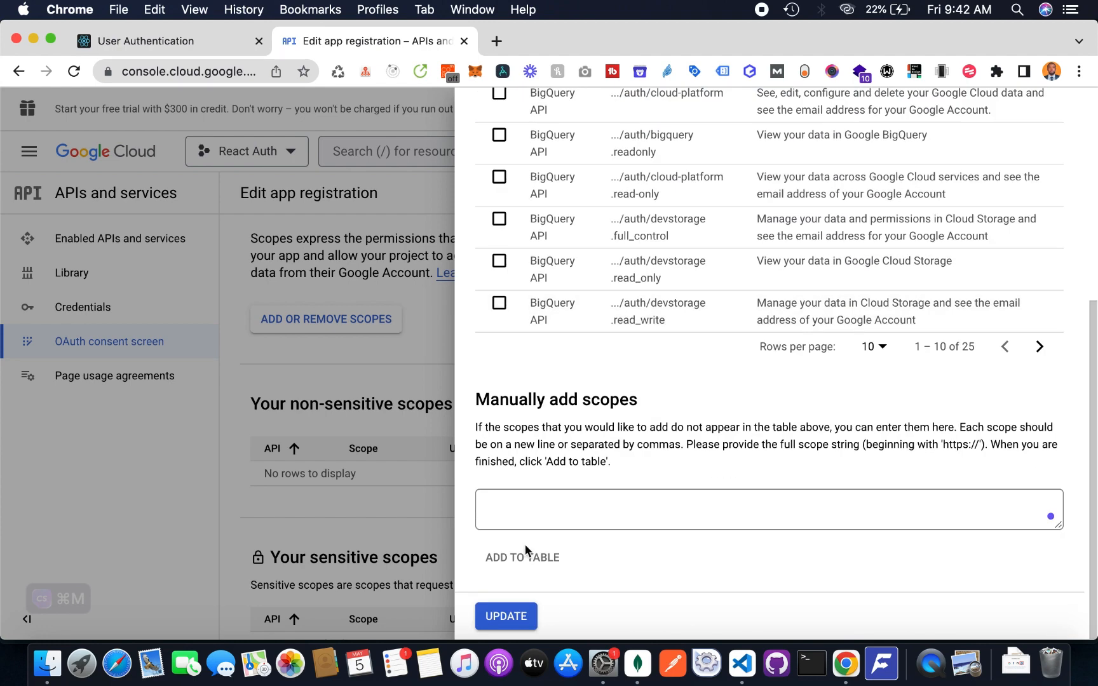
pyautogui.click(512, 617)
pyautogui.scroll(-2, 714, 407)
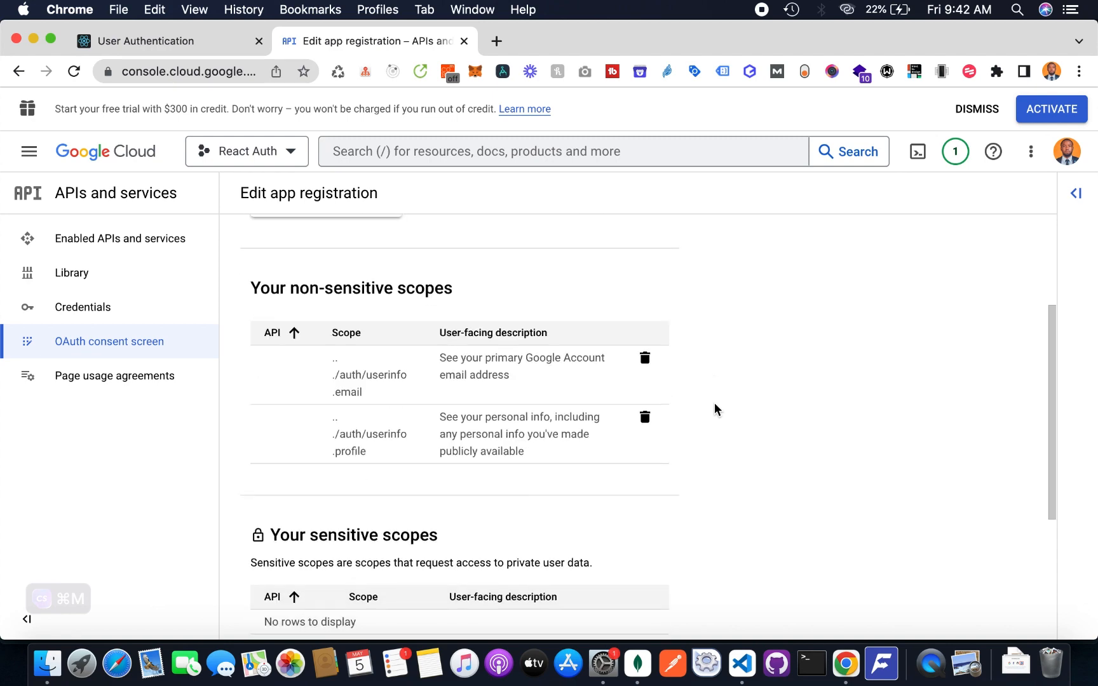
pyautogui.scroll(-4, 655, 392)
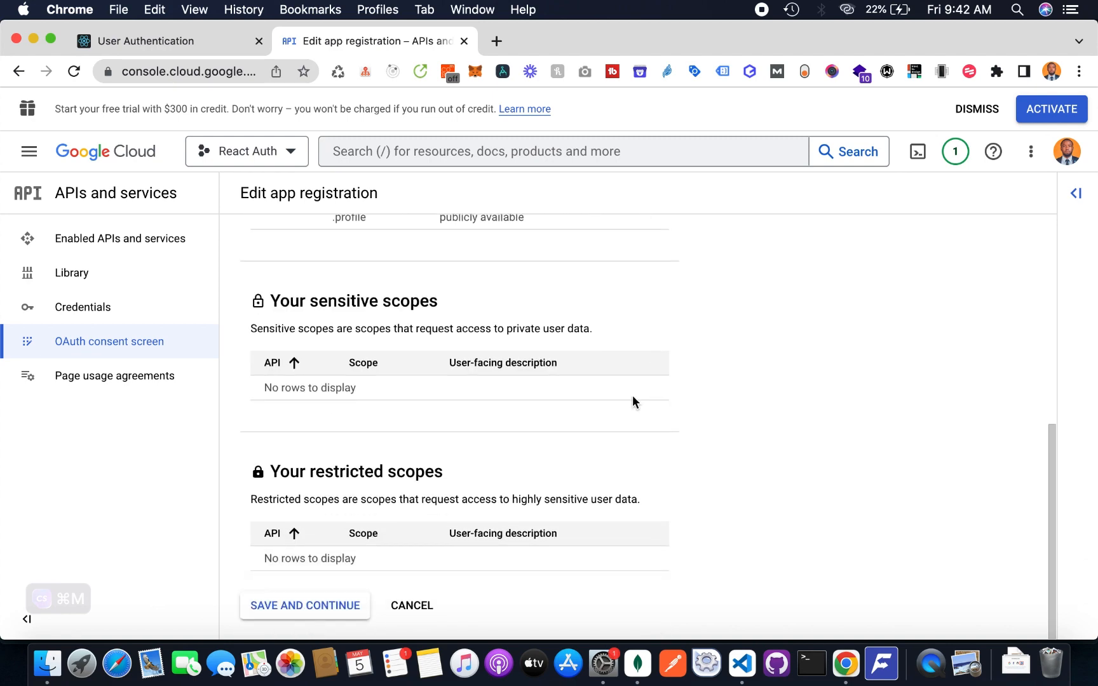
pyautogui.click(297, 604)
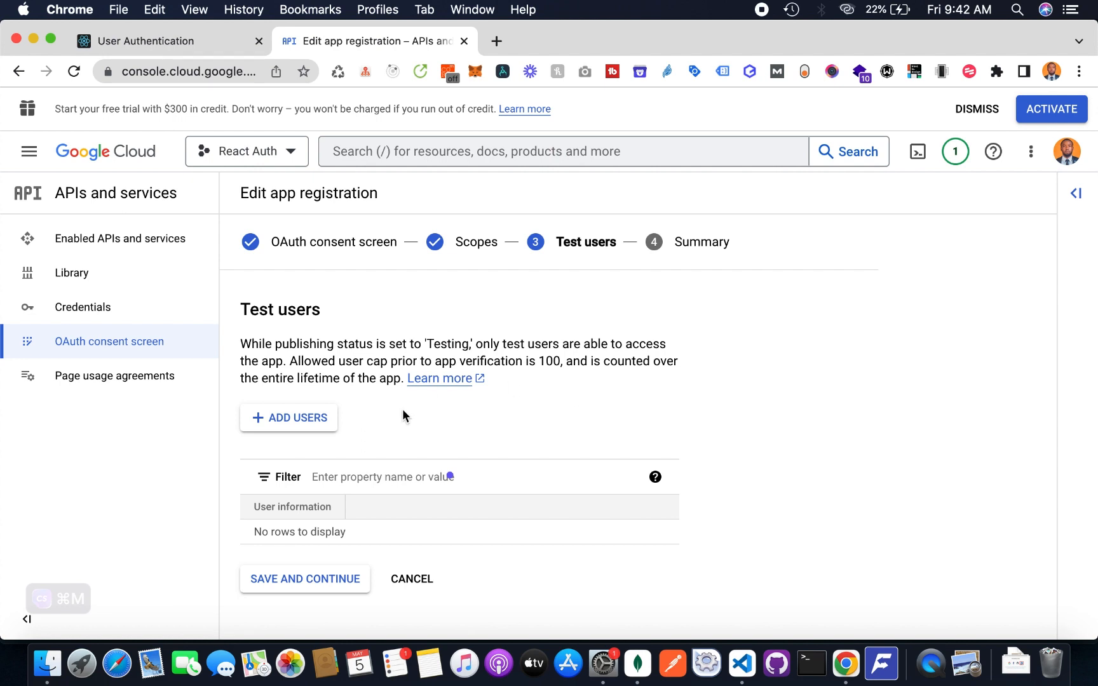
# Add the account's e-mail as a test user for the consent screen
pyautogui.click(322, 425)
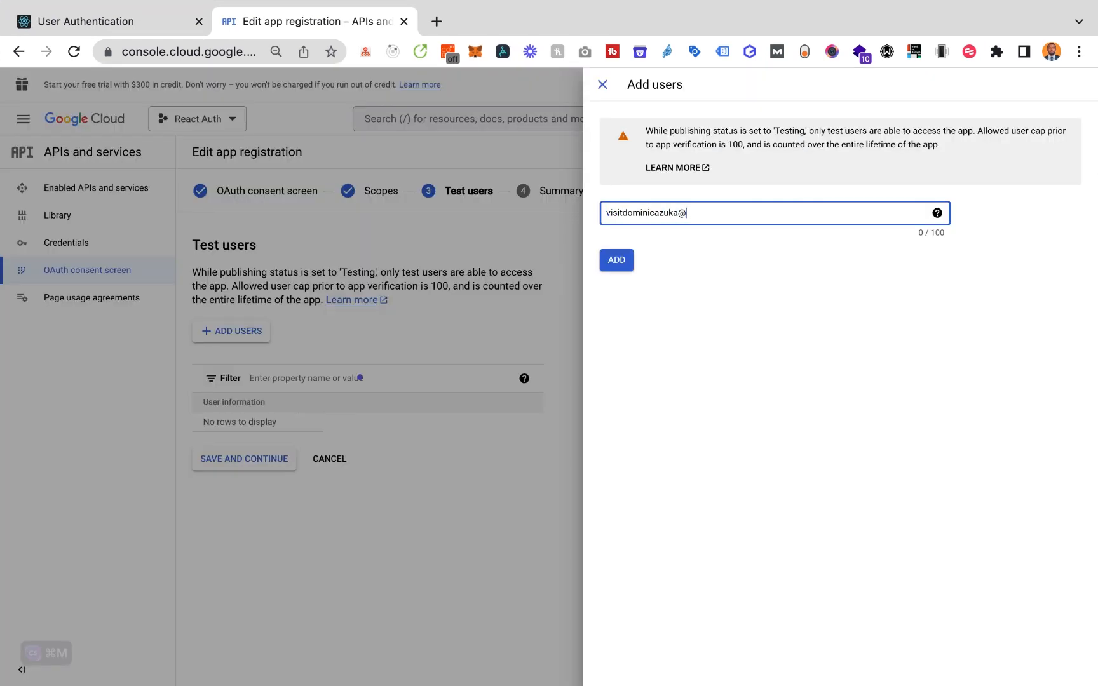
pyautogui.click(621, 268)
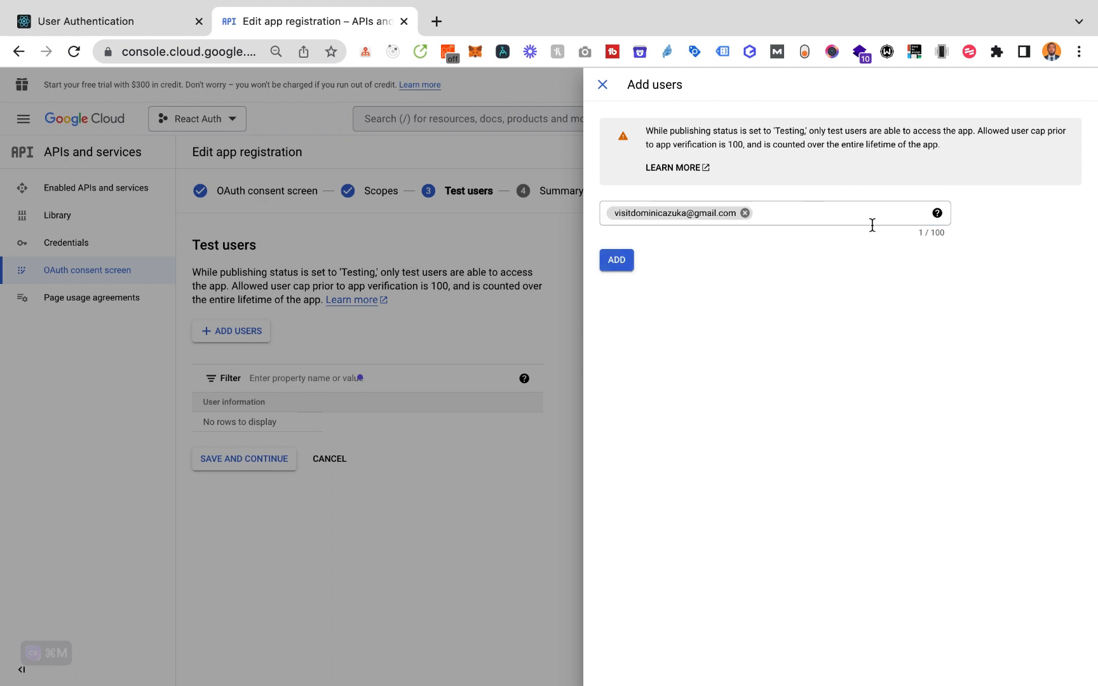
pyautogui.click(936, 214)
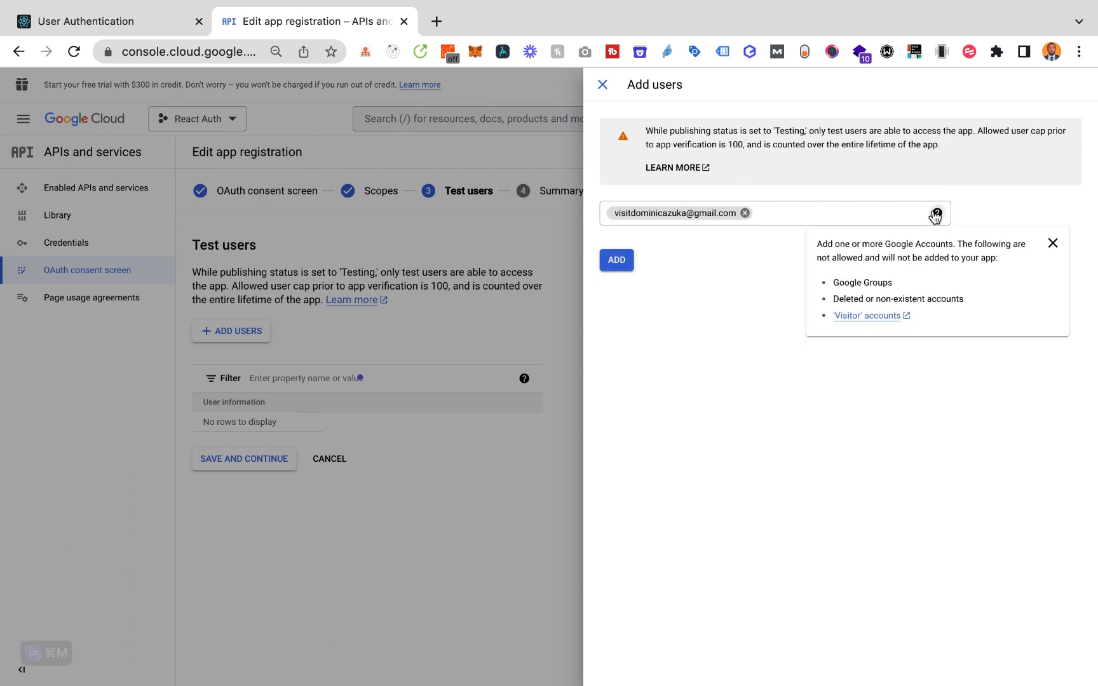
pyautogui.click(613, 259)
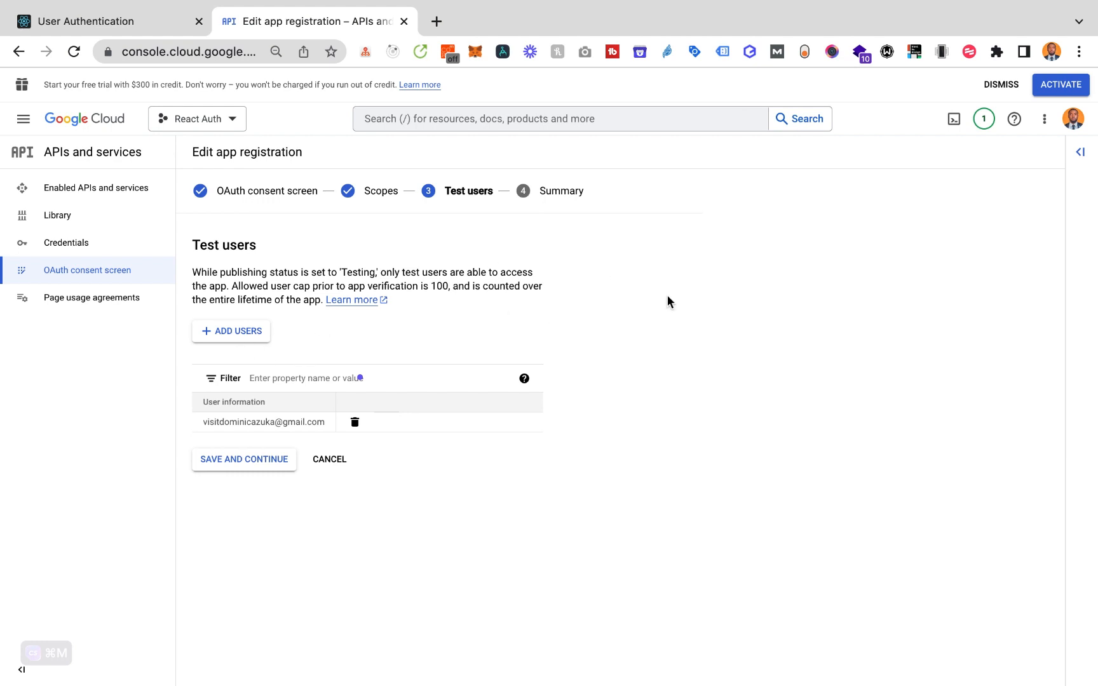
# Finish the consent screen setup and go to the project's Credentials page
pyautogui.click(265, 458)
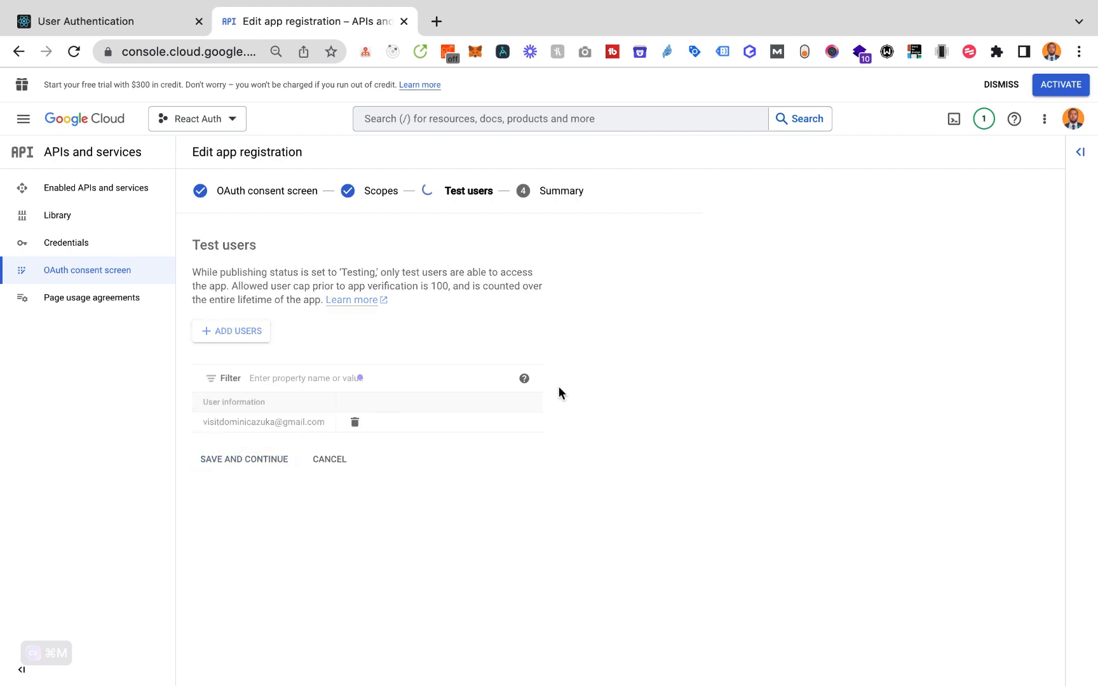
pyautogui.scroll(-5, 561, 389)
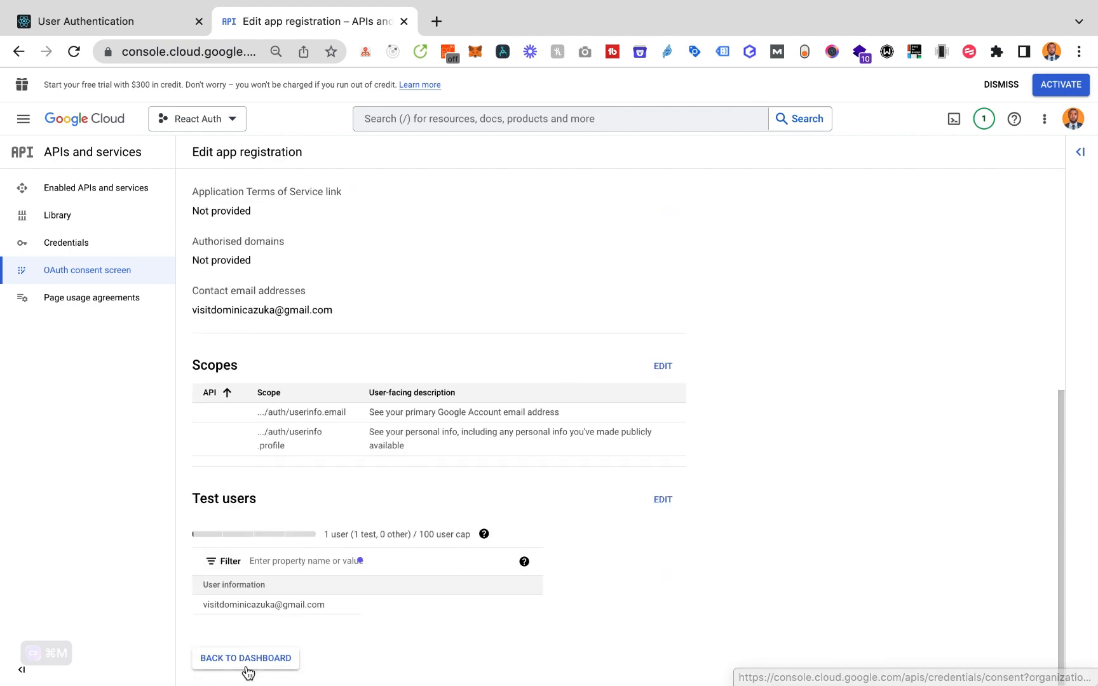
pyautogui.click(243, 665)
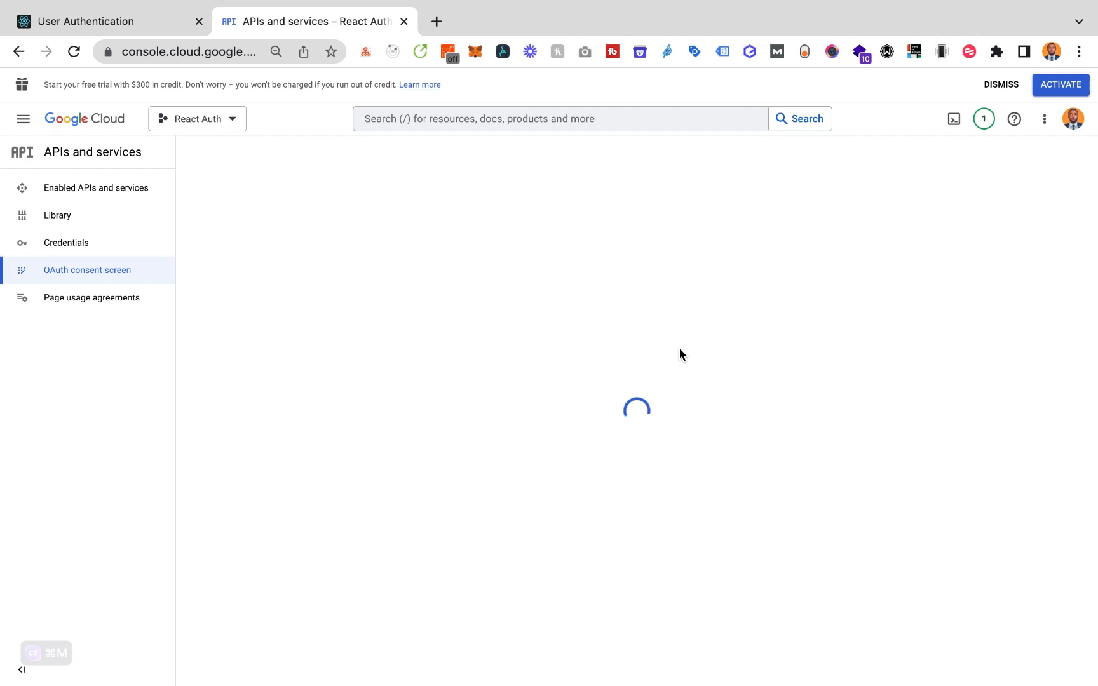
pyautogui.scroll(-3, 680, 349)
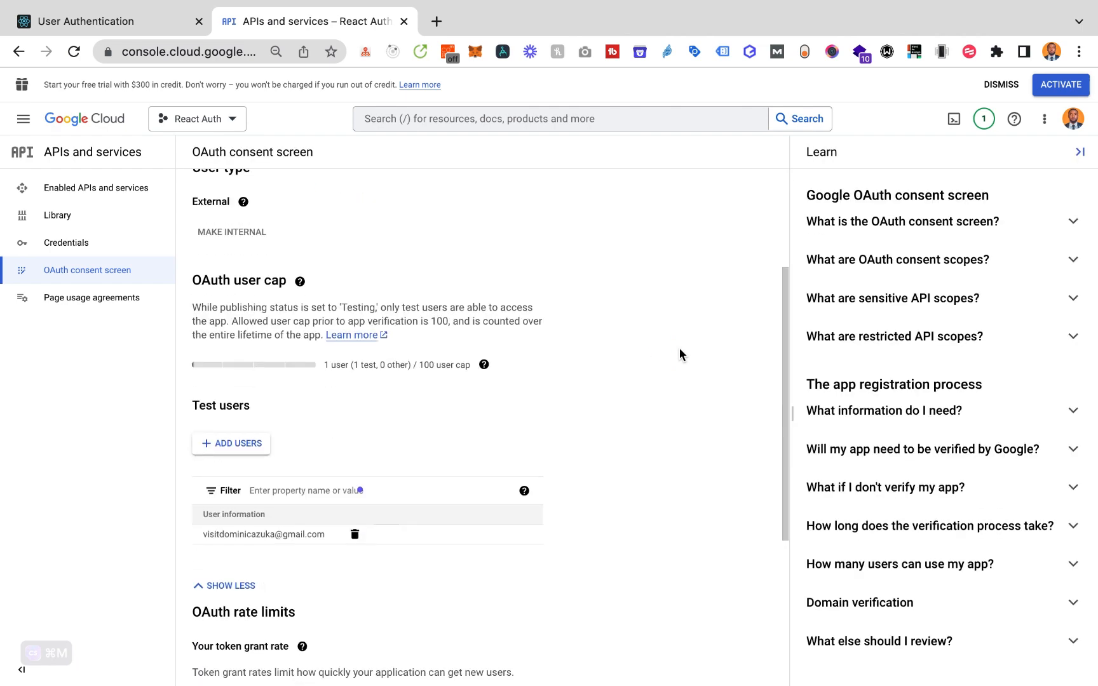
pyautogui.scroll(3, 679, 349)
pyautogui.click(103, 250)
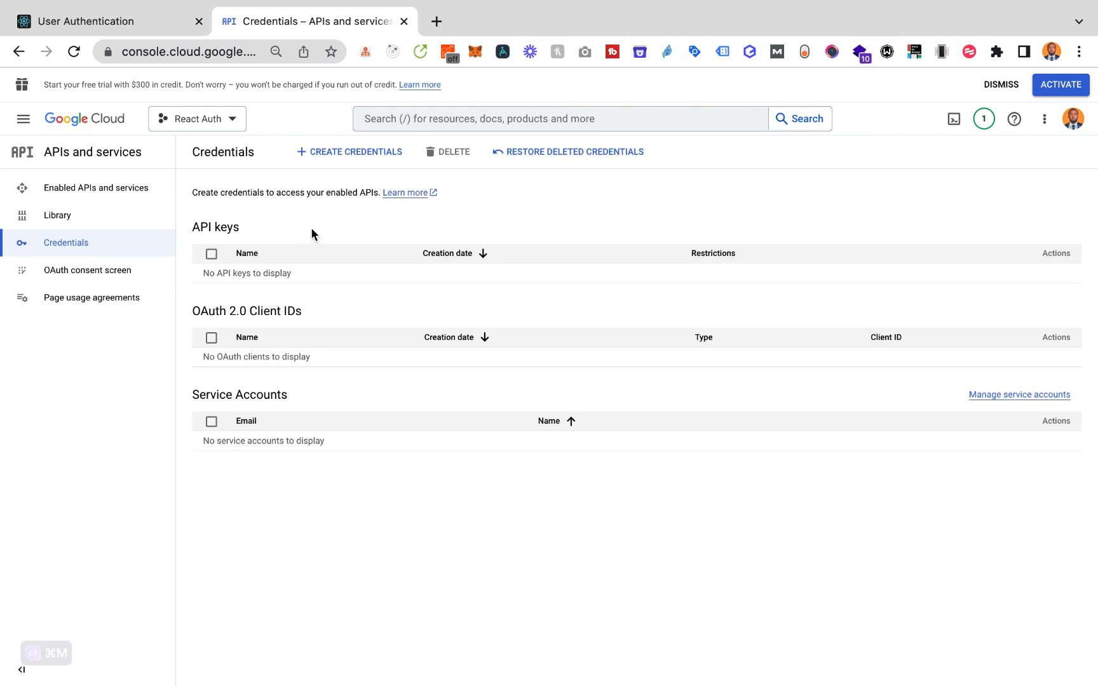
# Start a new Web application OAuth client ID named 'React App'
pyautogui.click(344, 152)
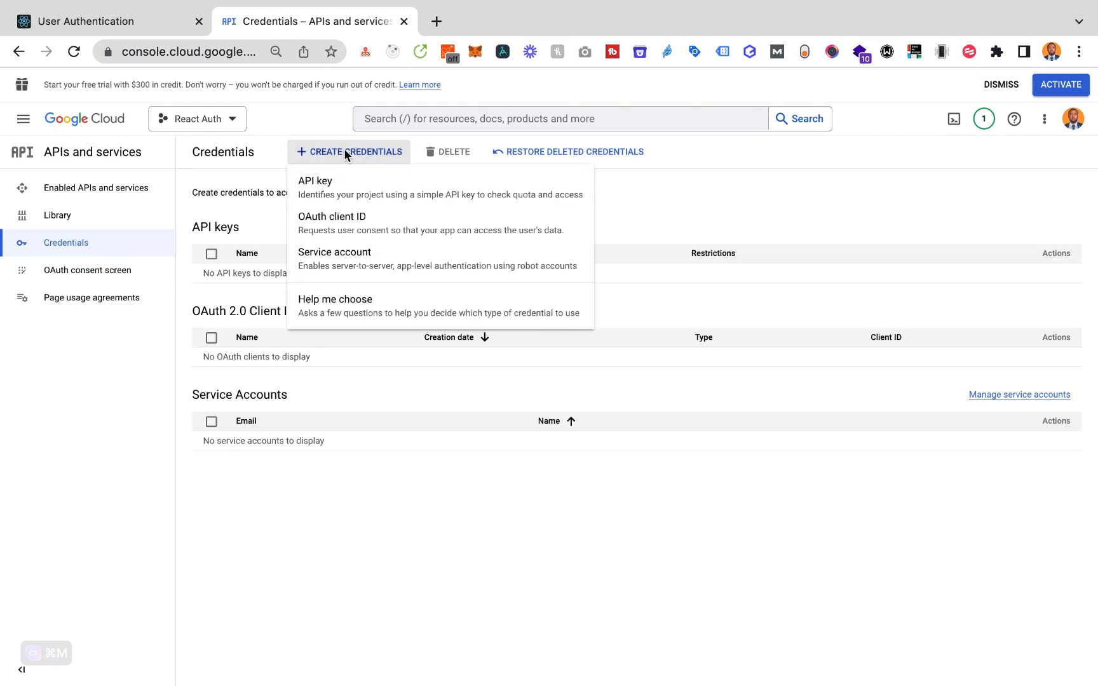
pyautogui.click(336, 223)
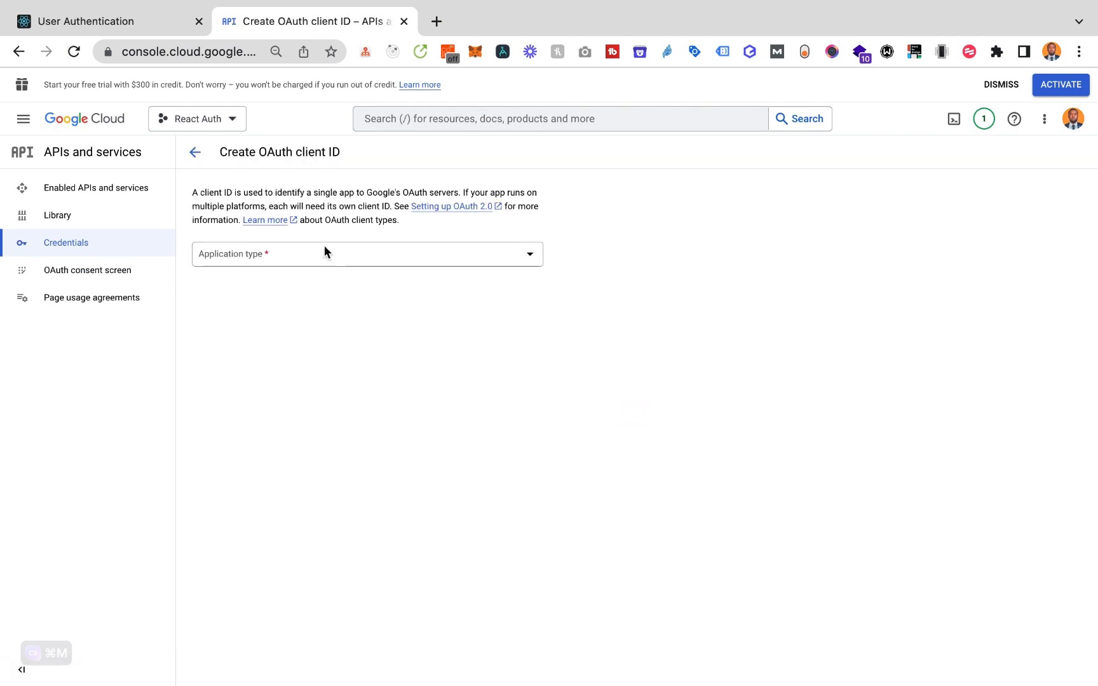
pyautogui.click(324, 252)
pyautogui.click(299, 274)
pyautogui.click(391, 294)
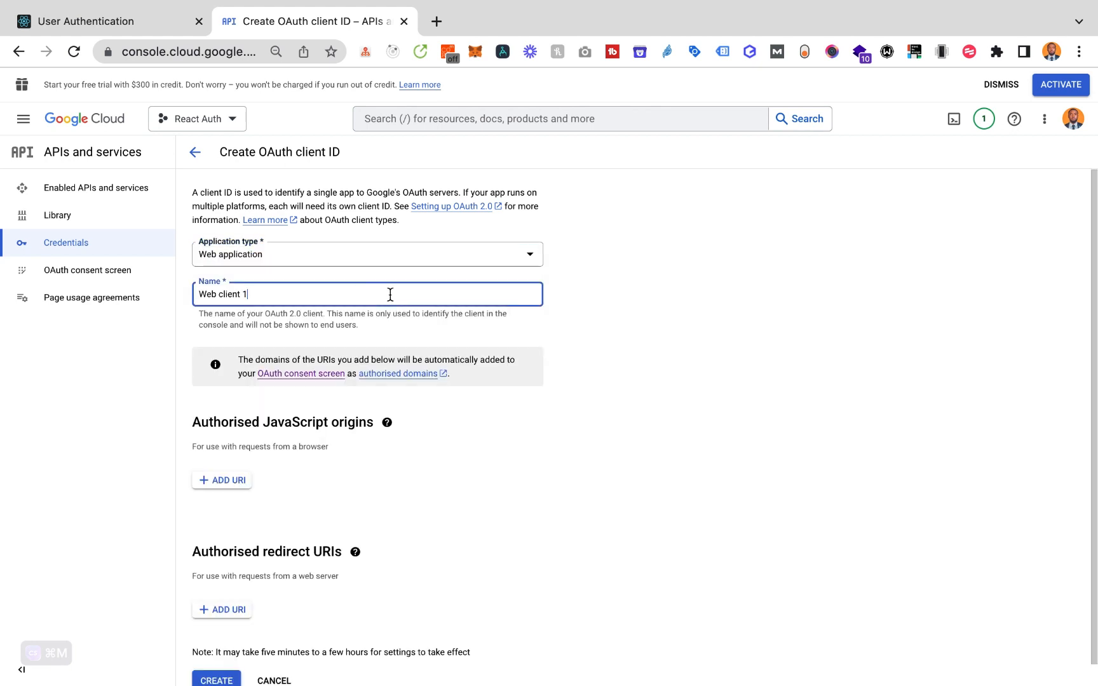
pyautogui.tripleClick(390, 294)
pyautogui.write('React App')
pyautogui.scroll(-1, 390, 294)
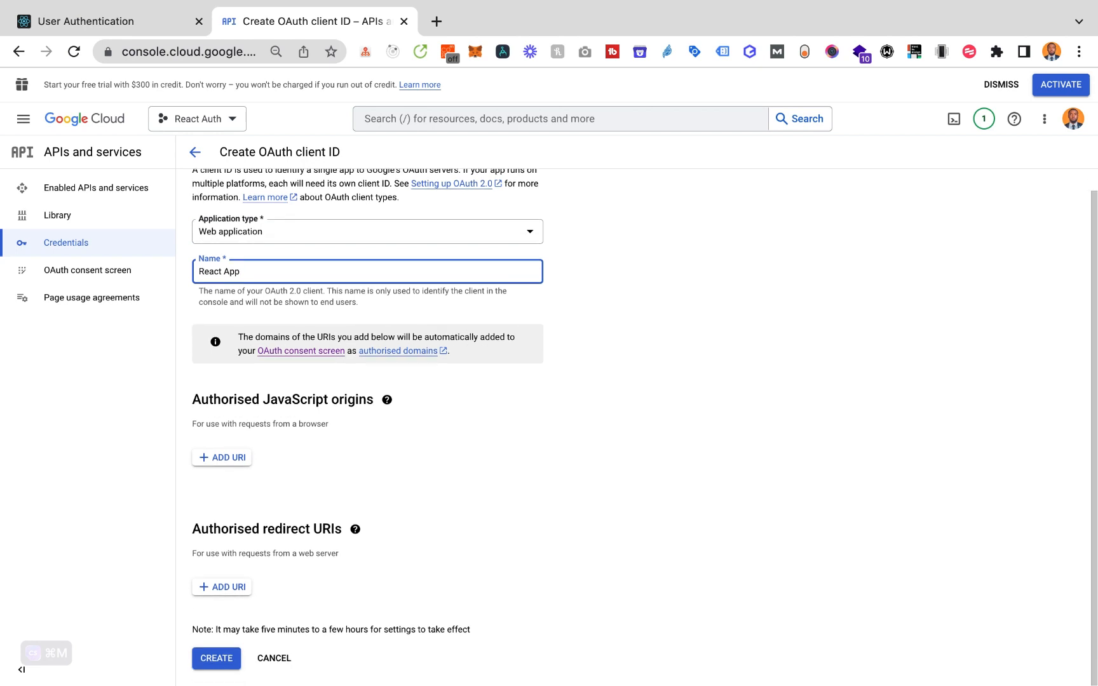
pyautogui.click(710, 401)
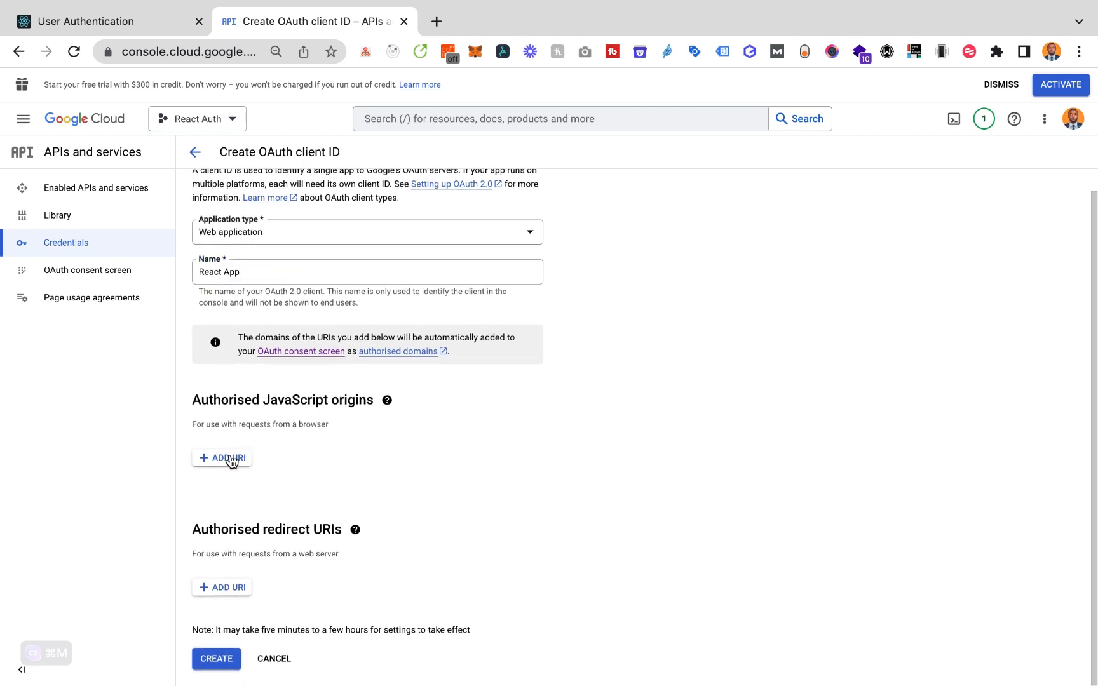
pyautogui.click(229, 458)
pyautogui.scroll(-2, 282, 455)
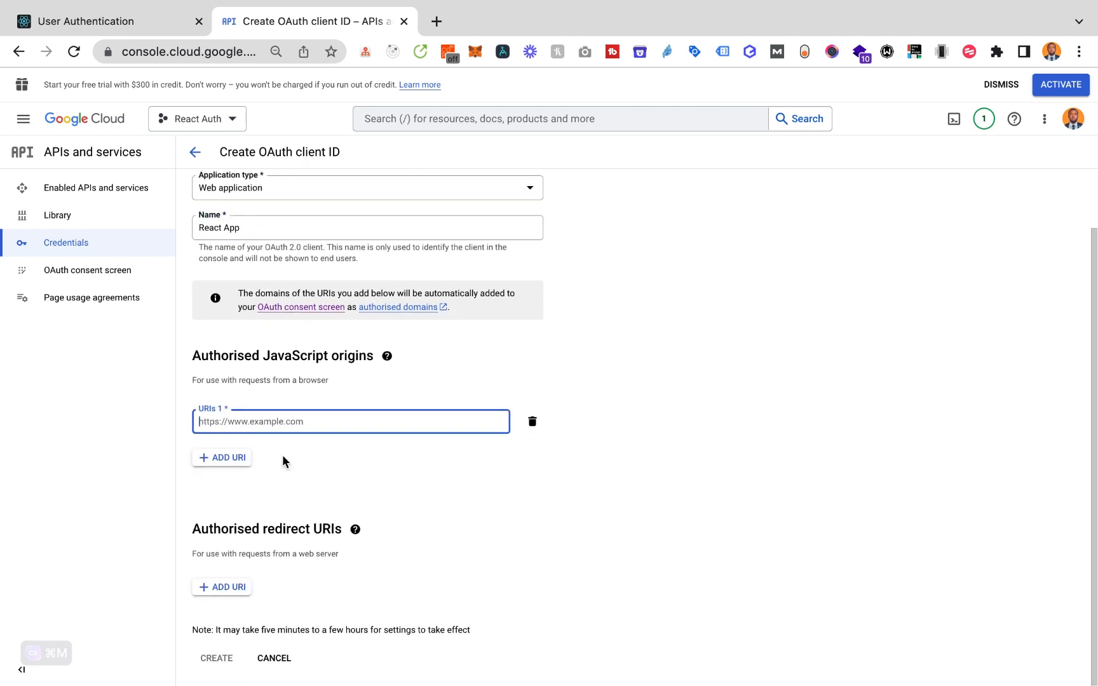
pyautogui.write('http://localhost:5000')
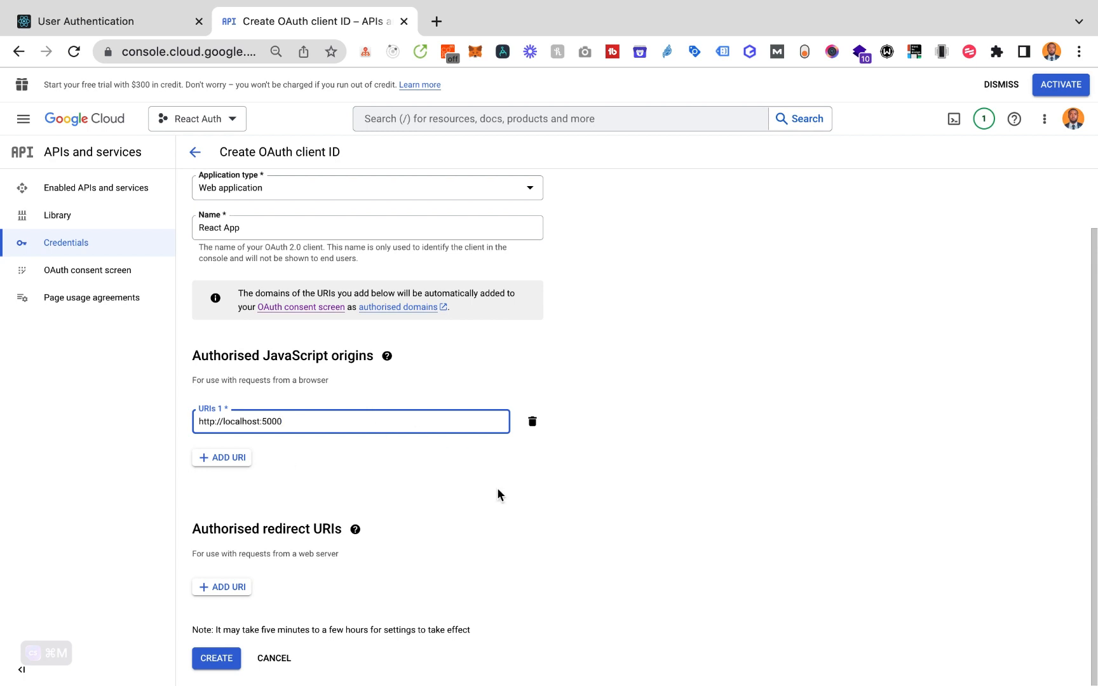
pyautogui.click(516, 518)
pyautogui.click(220, 586)
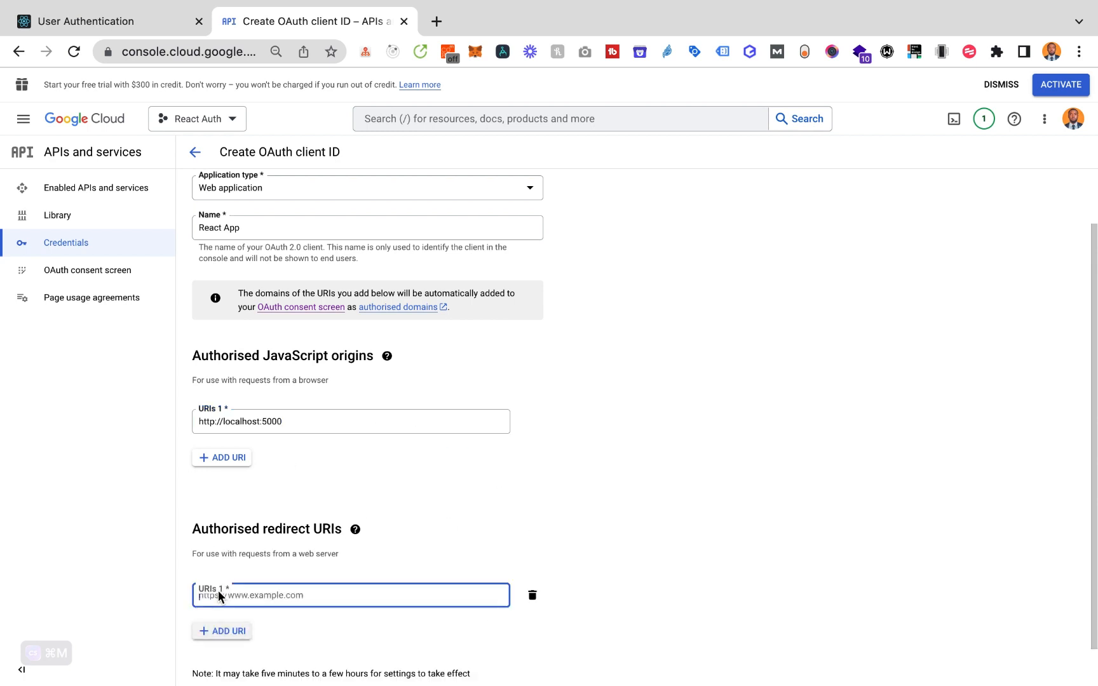
pyautogui.scroll(-1, 218, 590)
pyautogui.write('http:')
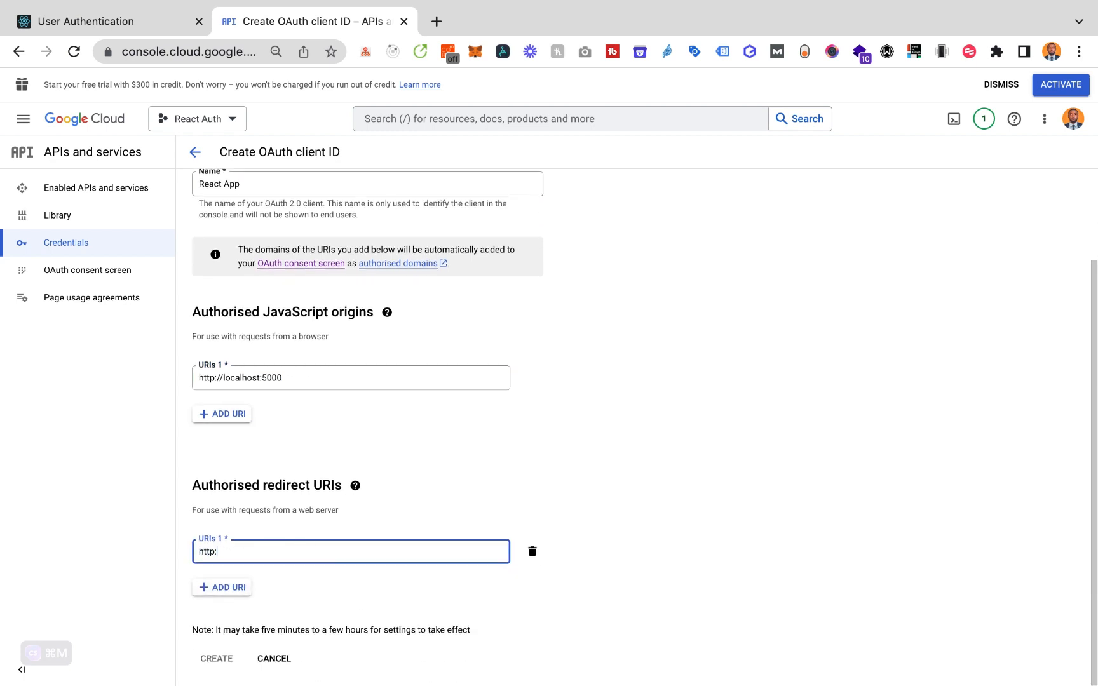
pyautogui.write('//localhost:5000/auth/google/callback')
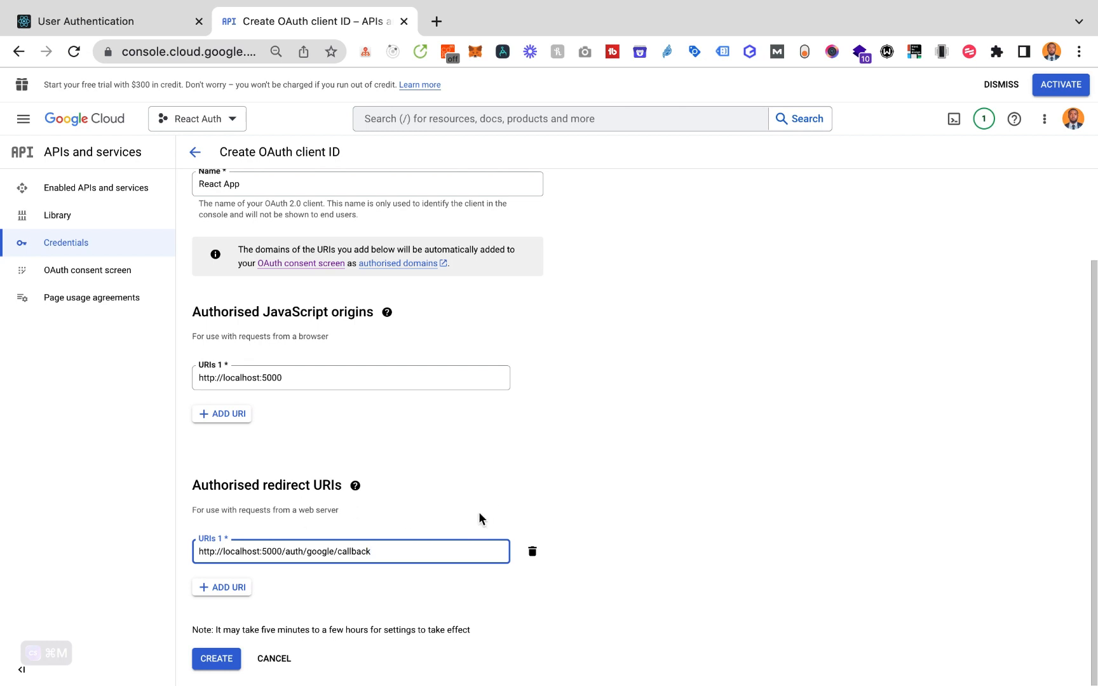
pyautogui.click(480, 514)
pyautogui.click(214, 658)
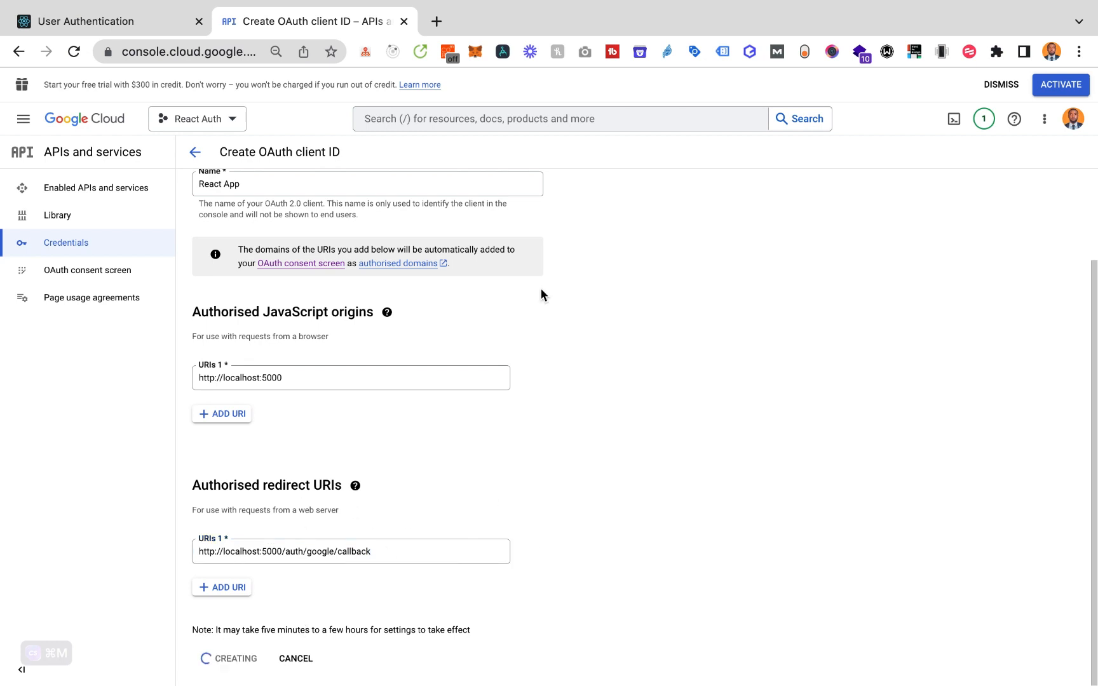
# Copy the new React App client ID
pyautogui.press('super+Tab')
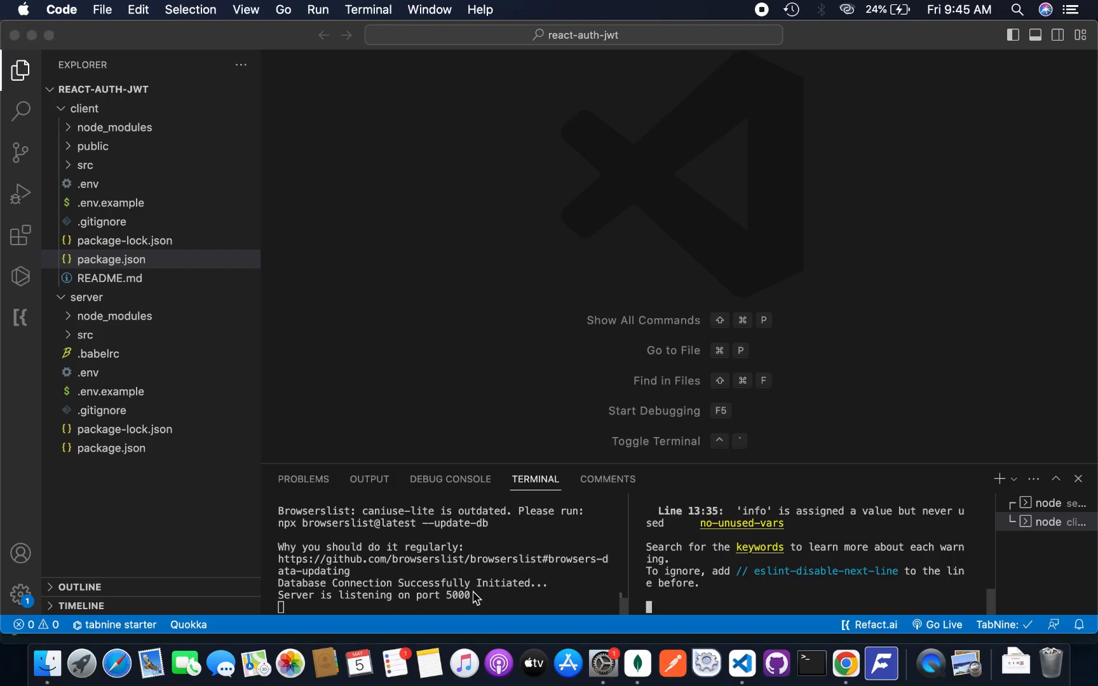
pyautogui.press('super+Tab')
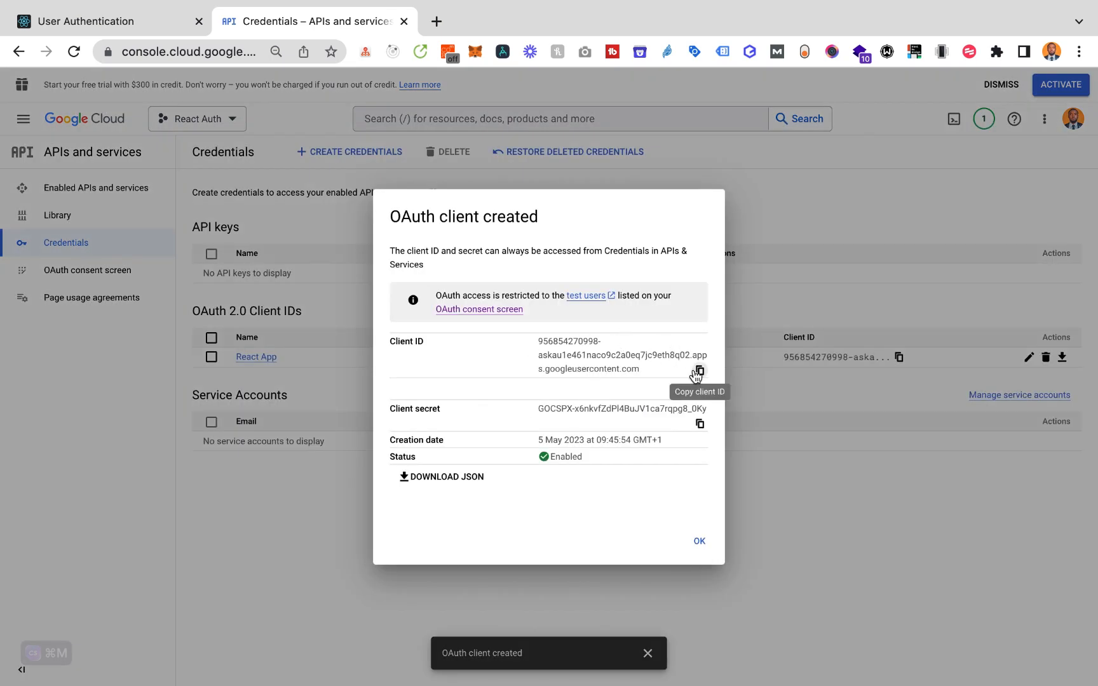
pyautogui.click(699, 370)
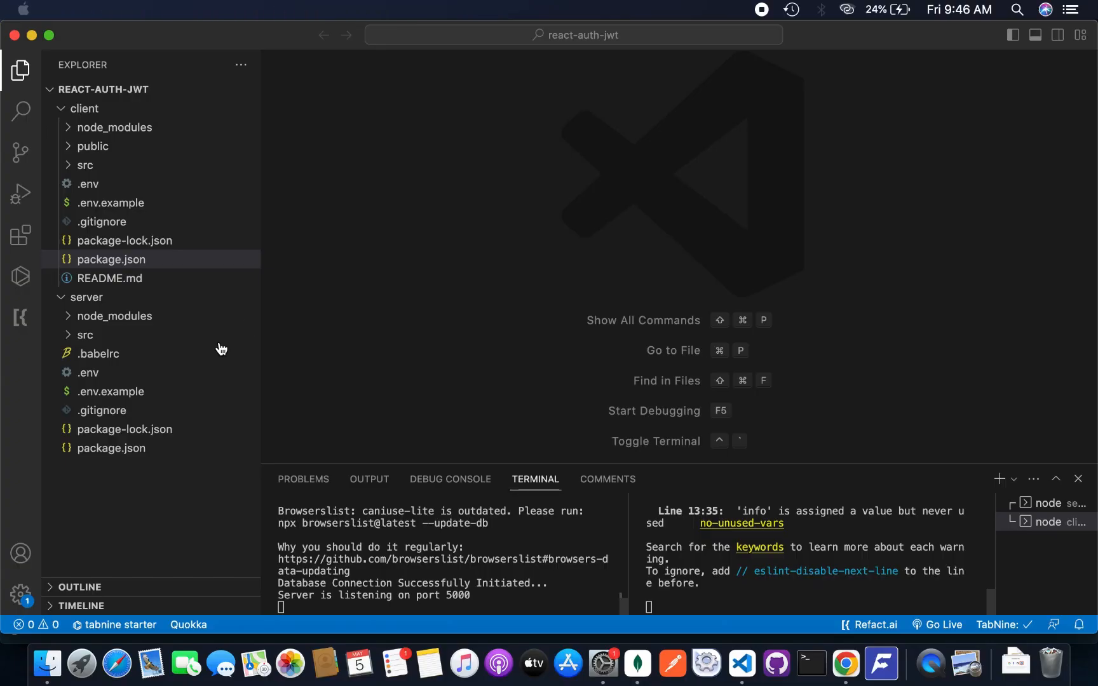
# Paste the client ID over the placeholder on line 12 of server/.env
pyautogui.press('super+Tab')
pyautogui.click(89, 372)
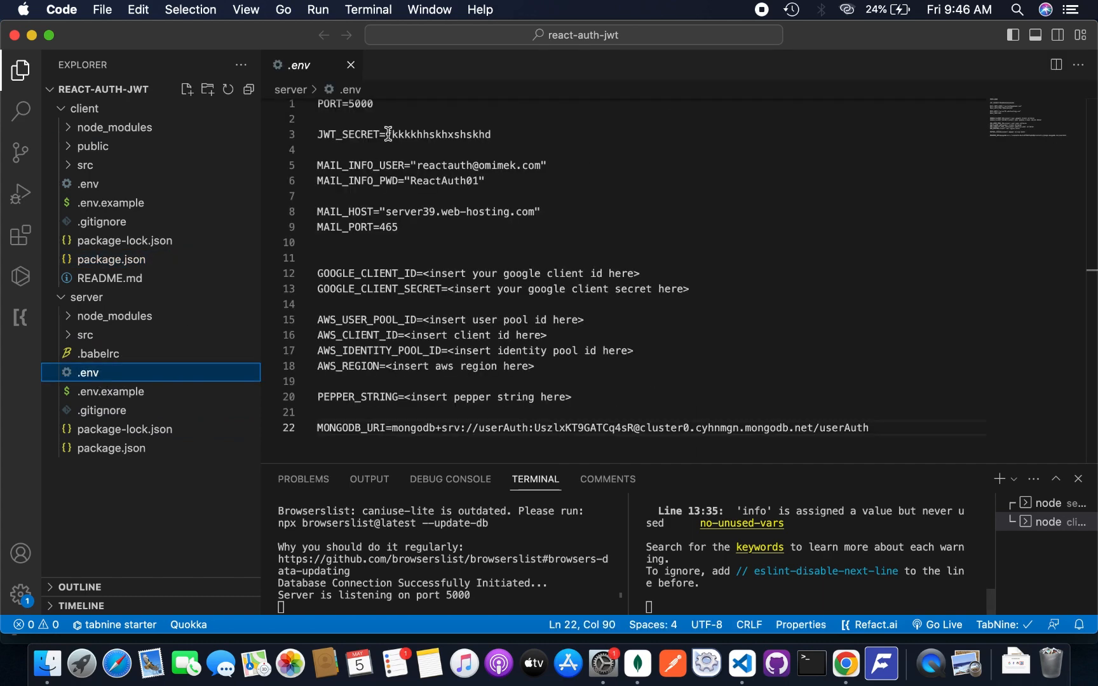
pyautogui.moveTo(423, 273); pyautogui.dragTo(651, 273)
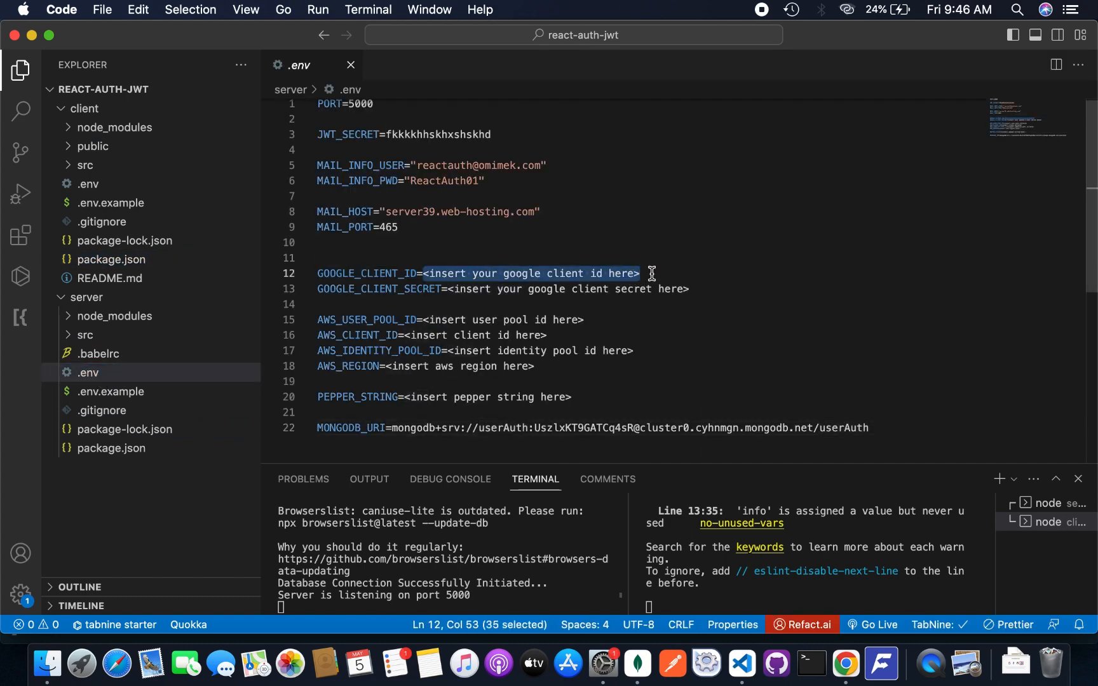
pyautogui.press('super+v')
# Copy the client secret and paste it over the placeholder on line 13
pyautogui.press('super+Tab')
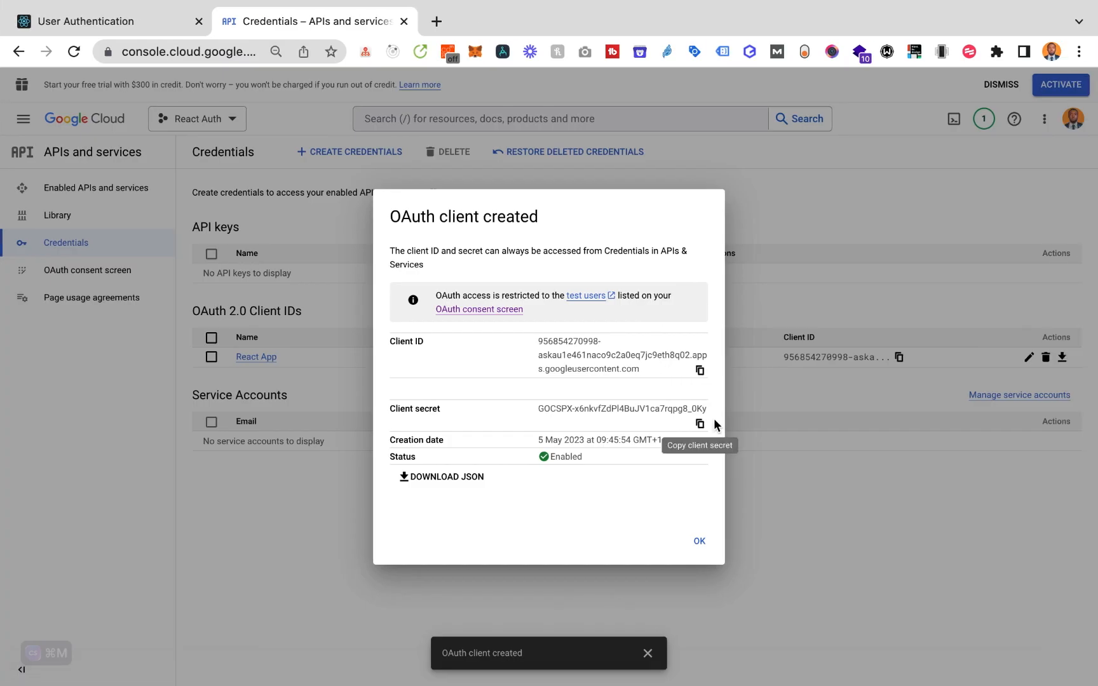
pyautogui.click(700, 424)
pyautogui.press('super+Tab')
pyautogui.click(449, 290)
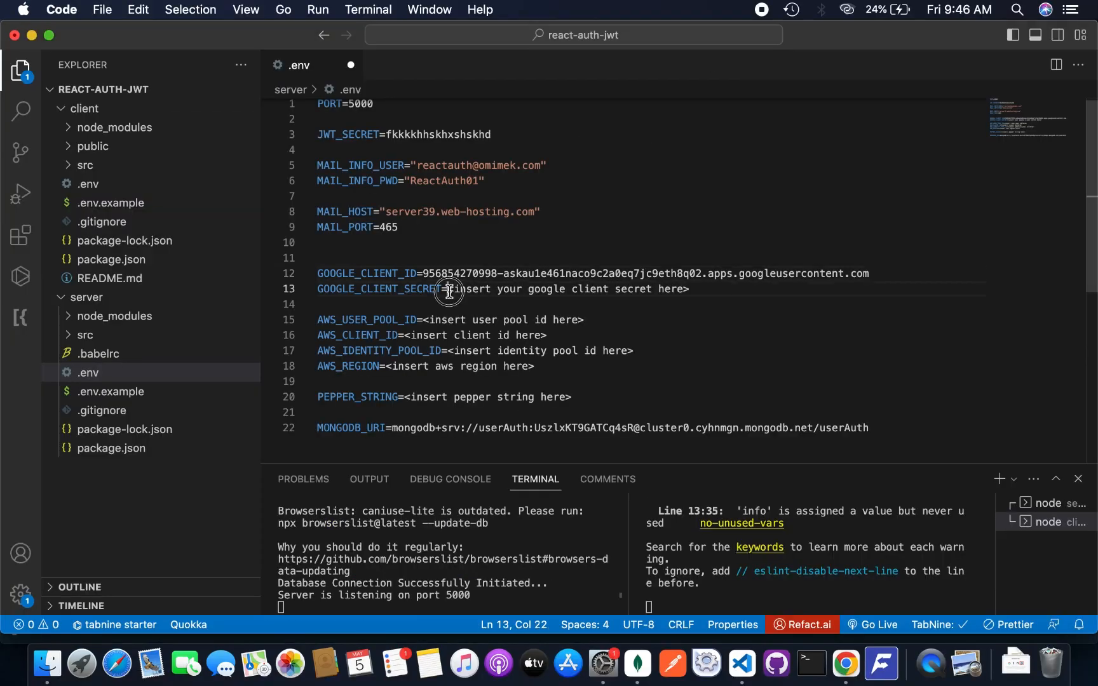
pyautogui.moveTo(448, 290); pyautogui.dragTo(713, 289)
pyautogui.press('super+v')
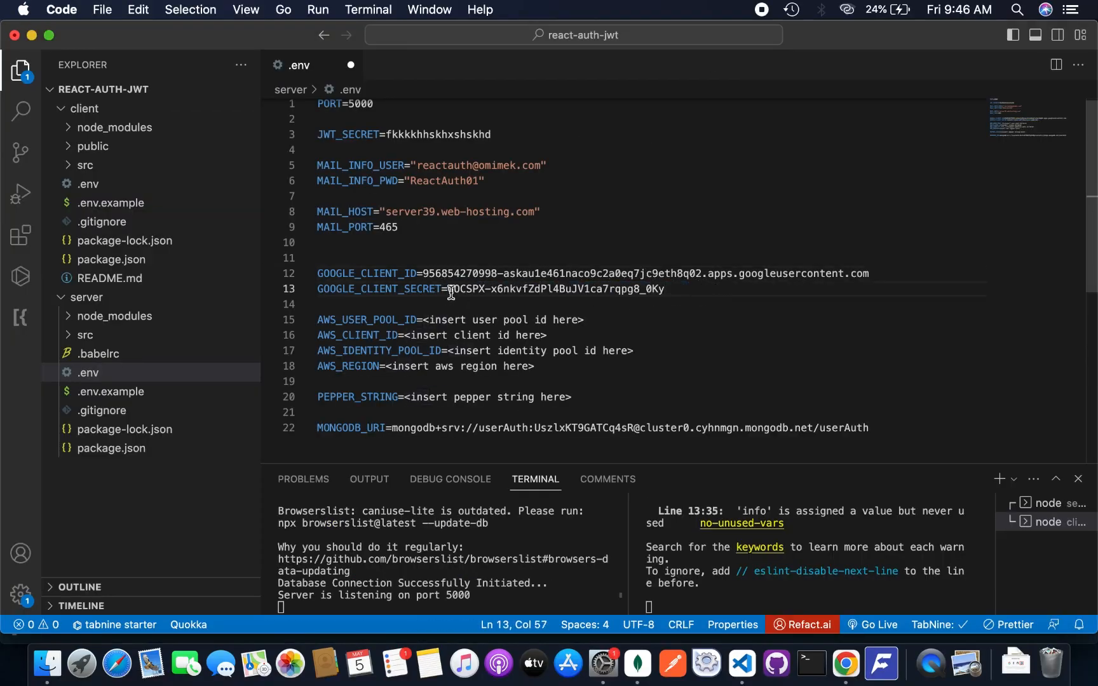
# Save the .env file and dismiss the client-created confirmation in the browser
pyautogui.scroll(-5, 558, 294)
pyautogui.scroll(5, 558, 293)
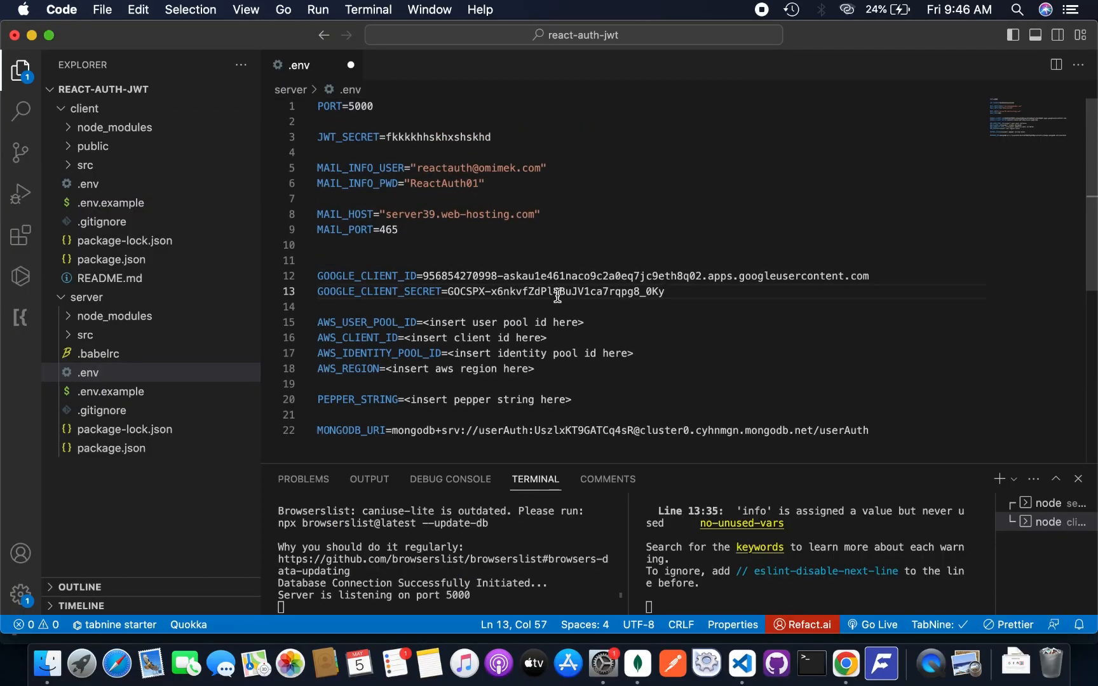
pyautogui.click(558, 208)
pyautogui.press('super+s')
pyautogui.press('super+Tab')
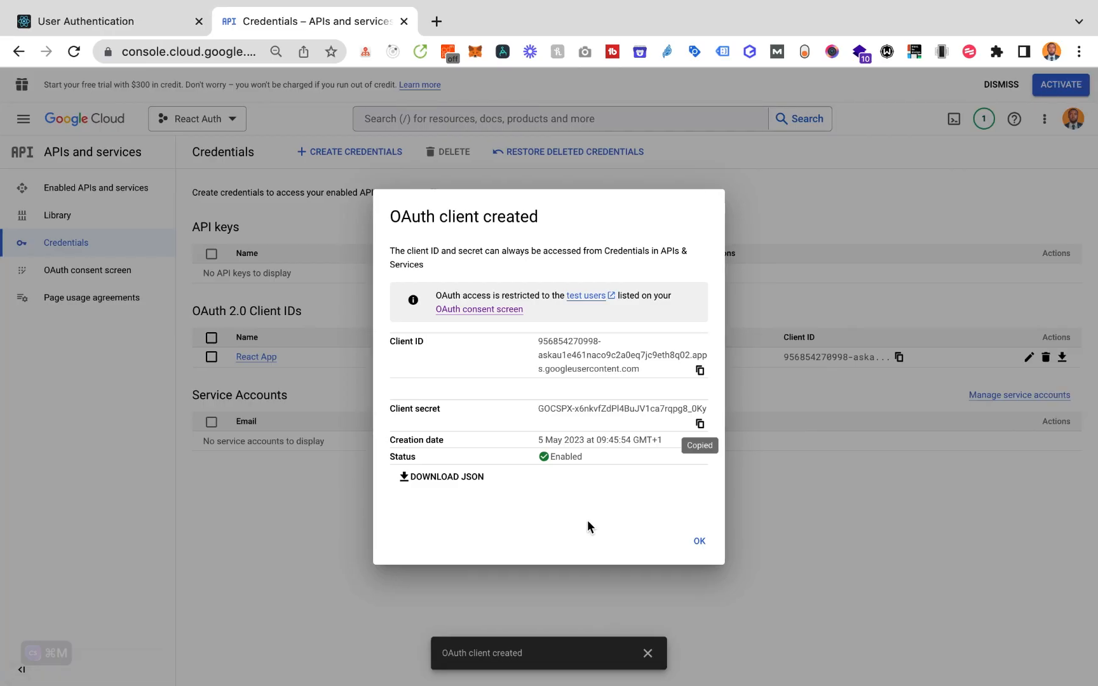
pyautogui.click(699, 541)
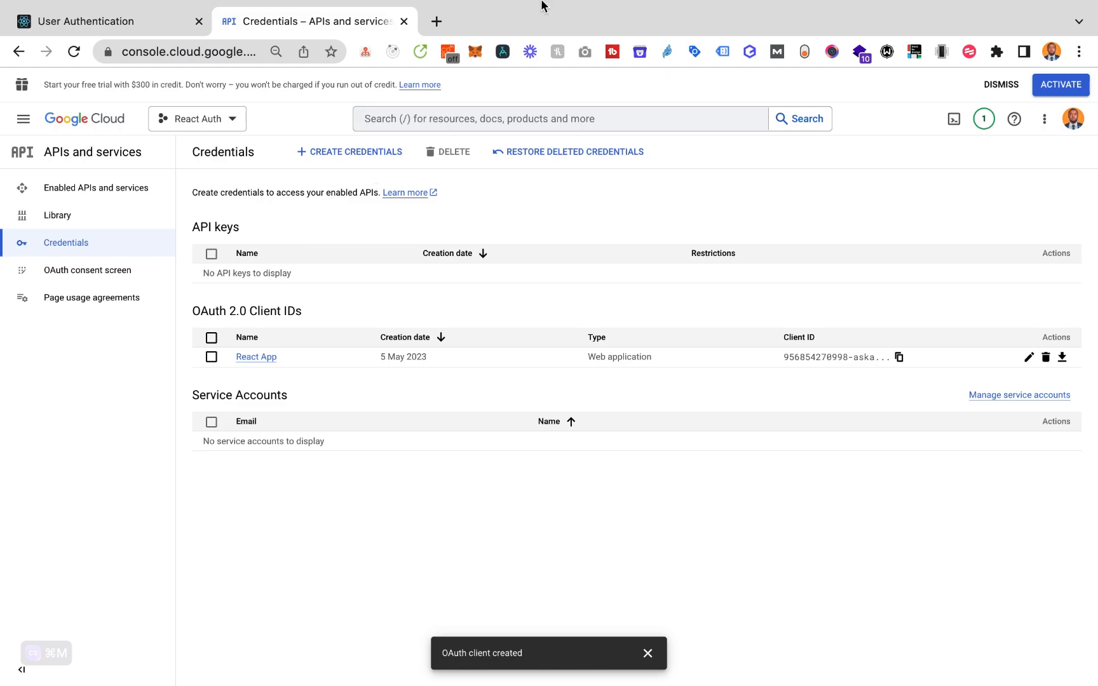